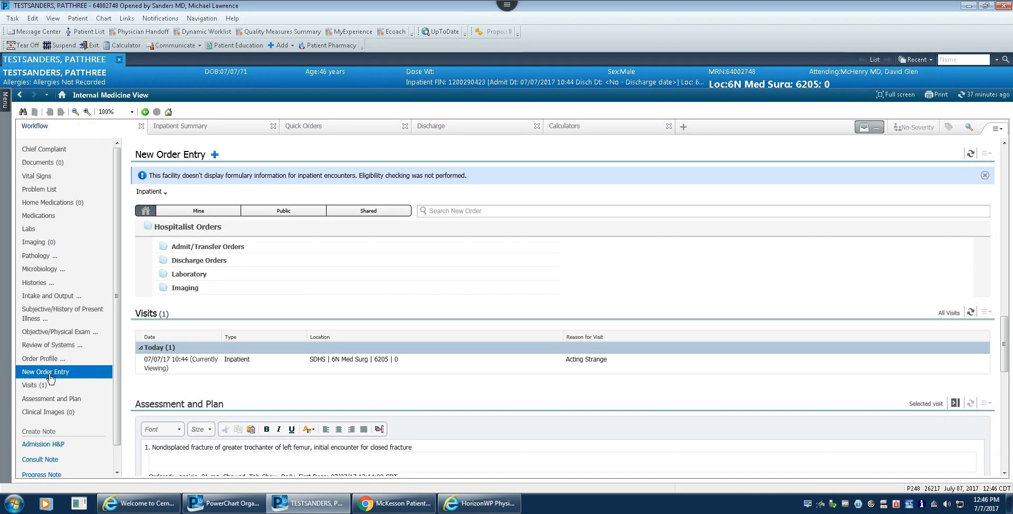
- Search new orders for lisi, add lisinopril 10 mg, Oral, Tab, Daily, and review the orders awaiting signature without signing
{"action": "left_click", "coordinate": [460, 211]}
{"action": "type", "text": "lisi"}
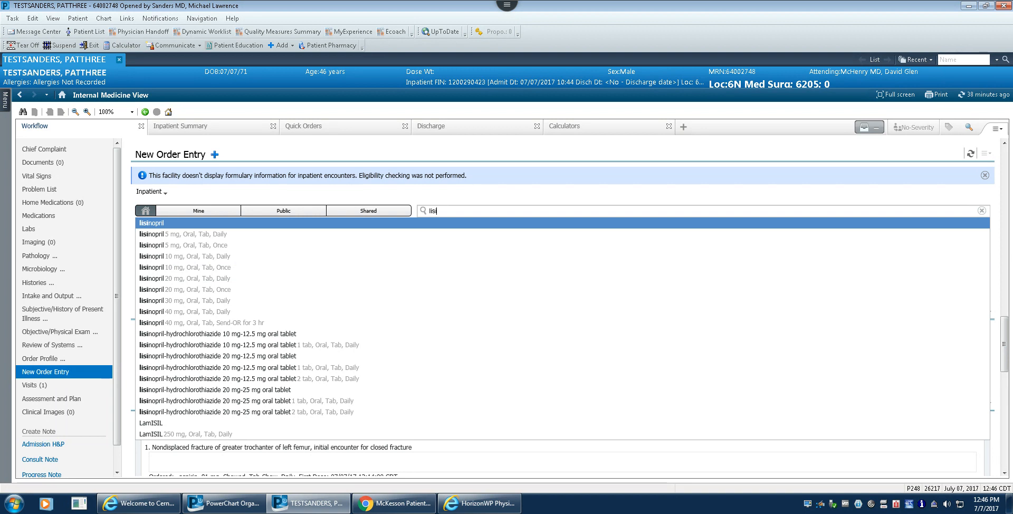
{"action": "left_click", "coordinate": [204, 257]}
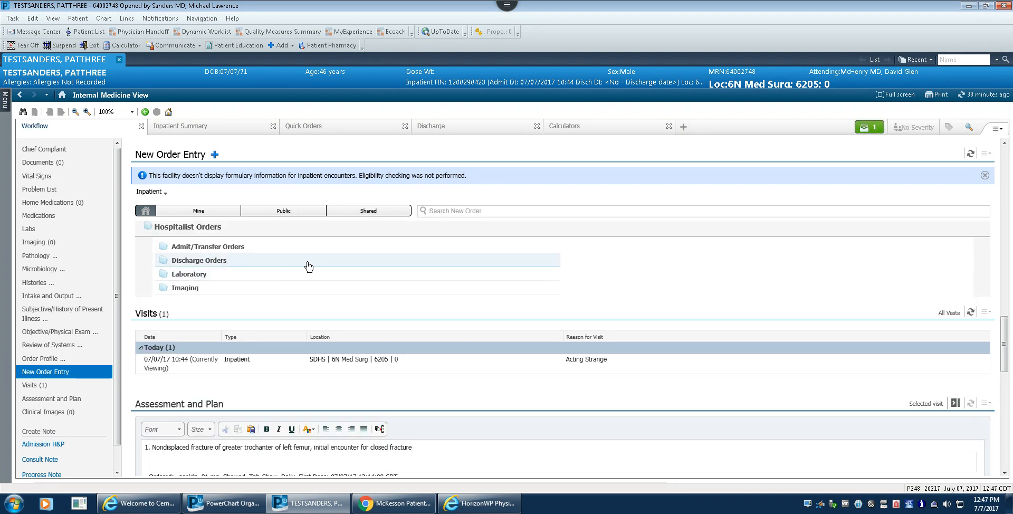
{"action": "left_click", "coordinate": [877, 132]}
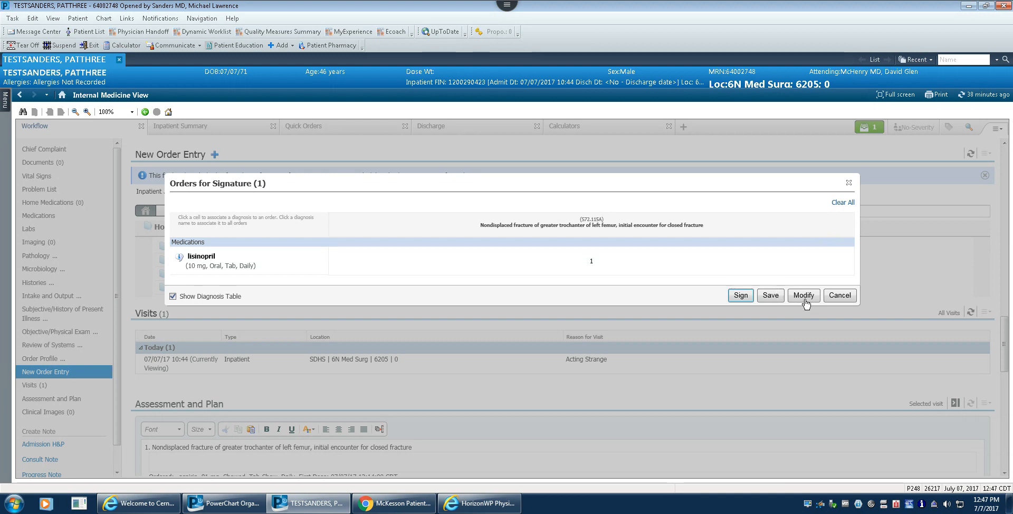
{"action": "left_click", "coordinate": [839, 295]}
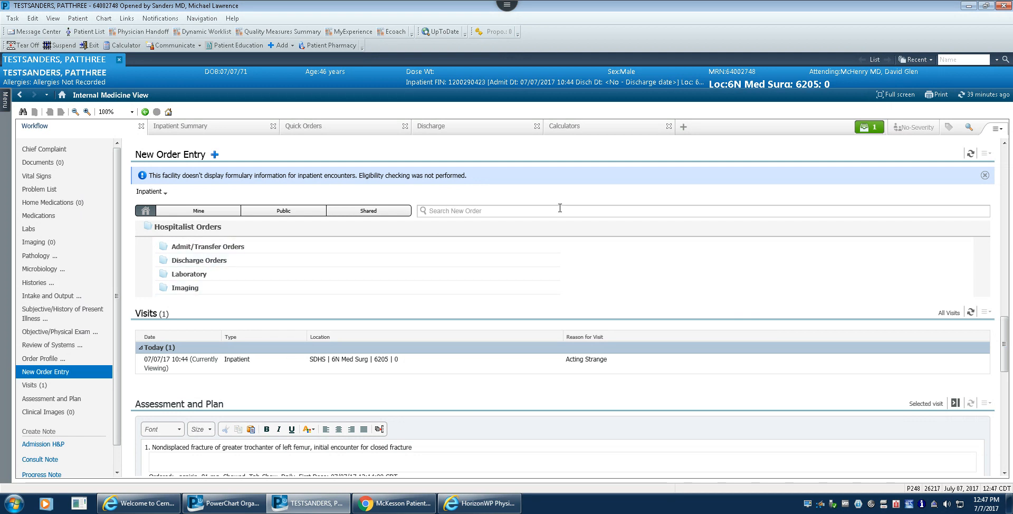
- Add a Lipid Panel (Blood, Routine, Once) from the routine labs in Quick Orders
{"action": "left_click", "coordinate": [325, 130]}
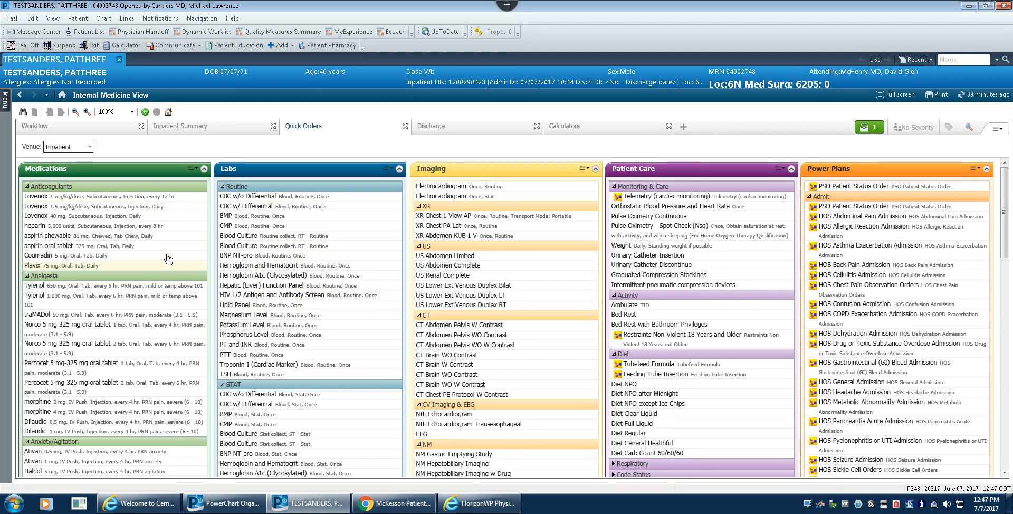
{"action": "scroll", "coordinate": [177, 257], "scroll_direction": "down", "scroll_amount": 2}
{"action": "scroll", "coordinate": [217, 253], "scroll_direction": "up", "scroll_amount": 2}
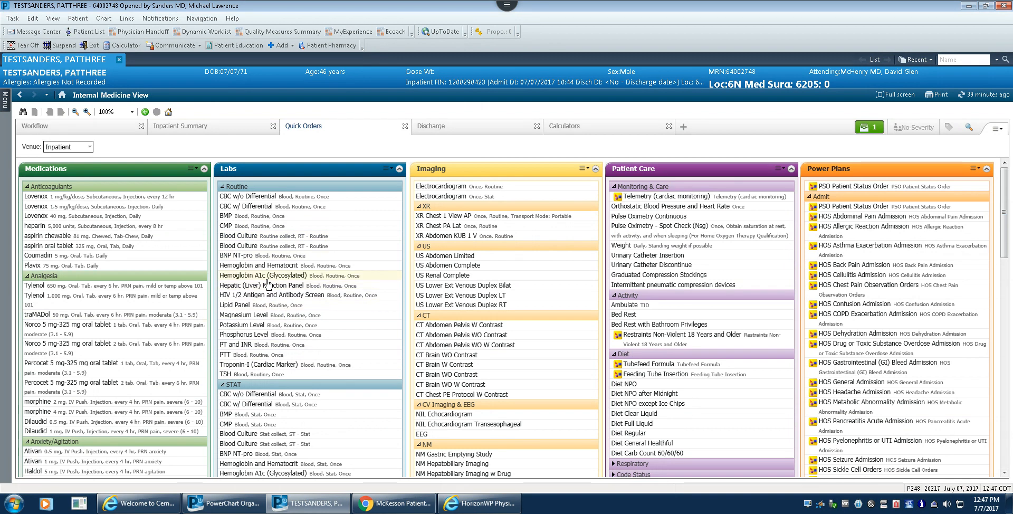
{"action": "left_click", "coordinate": [247, 308]}
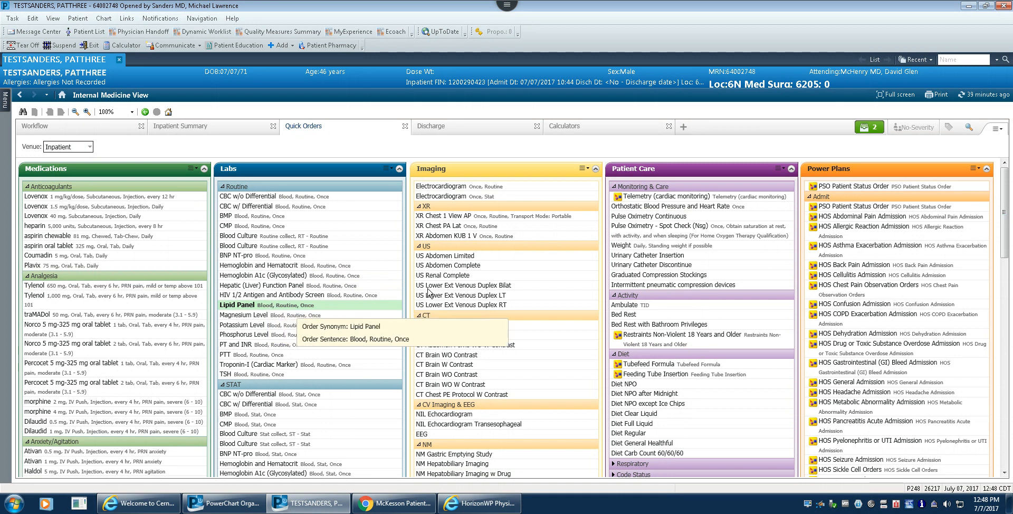
- Associate the lisinopril and Lipid Panel orders with the left femur greater trochanter fracture diagnosis and sign both orders
{"action": "left_click", "coordinate": [871, 127]}
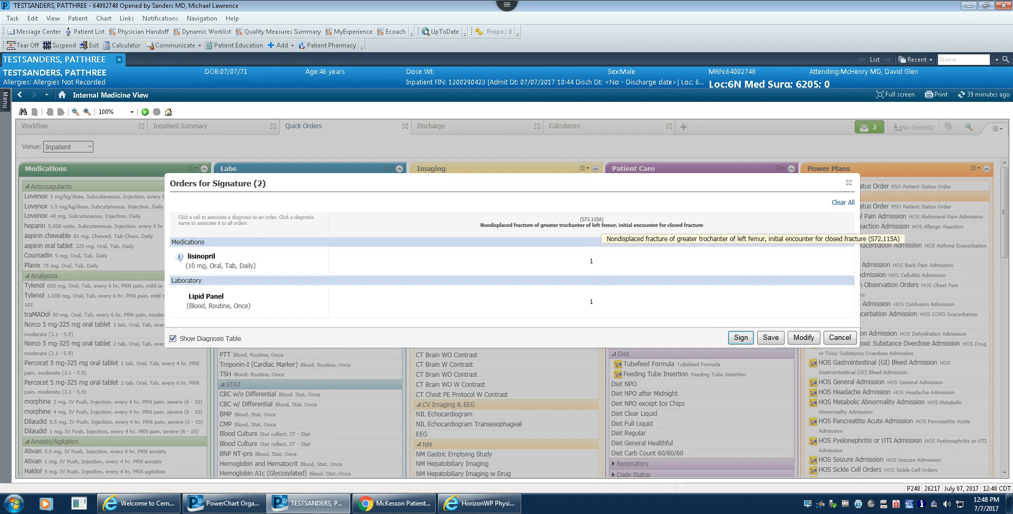
{"action": "left_click", "coordinate": [592, 261]}
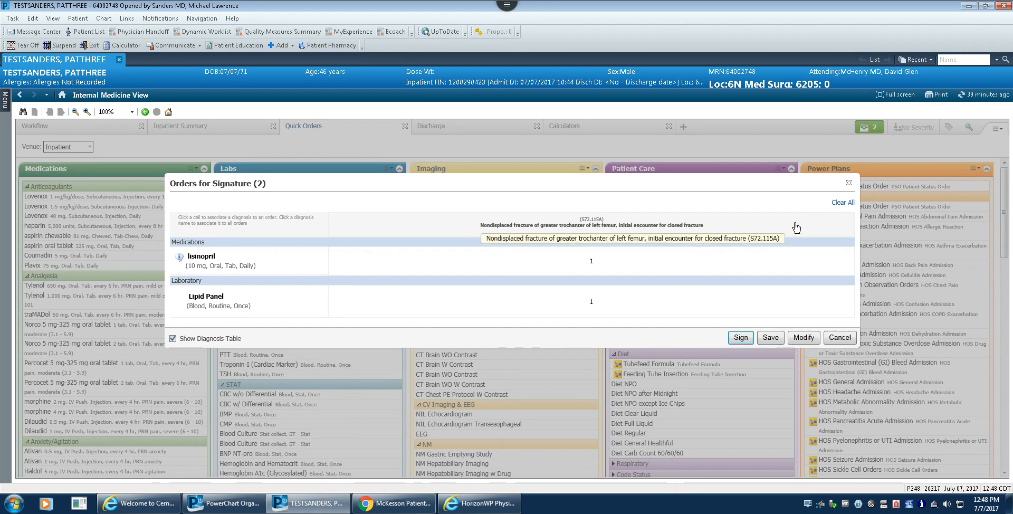
{"action": "left_click", "coordinate": [842, 203]}
{"action": "left_click", "coordinate": [593, 267]}
{"action": "left_click", "coordinate": [597, 308]}
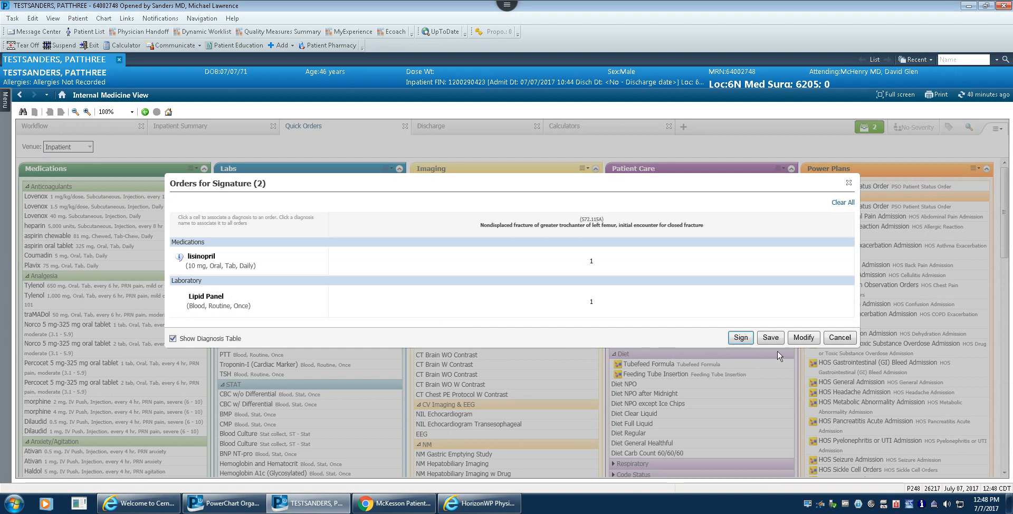
{"action": "left_click", "coordinate": [741, 338]}
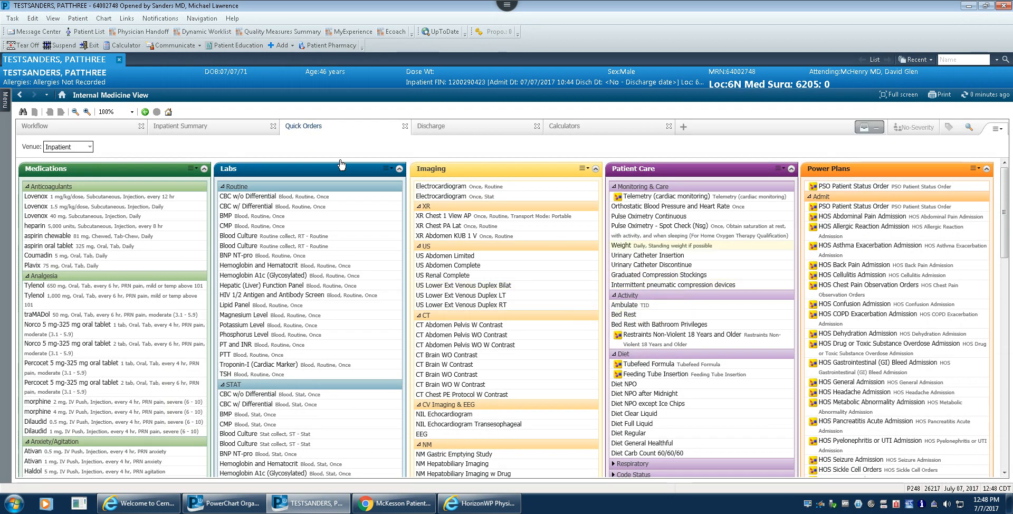
- Open the full order search from the workflow's New Order Entry, try a search for warfarin, and clear it
{"action": "left_click", "coordinate": [69, 132]}
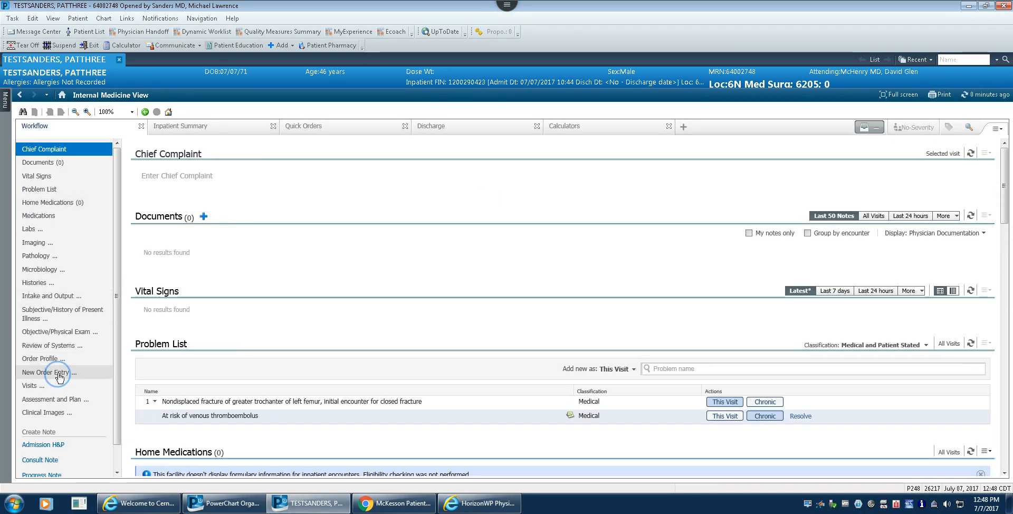
{"action": "left_click", "coordinate": [56, 372]}
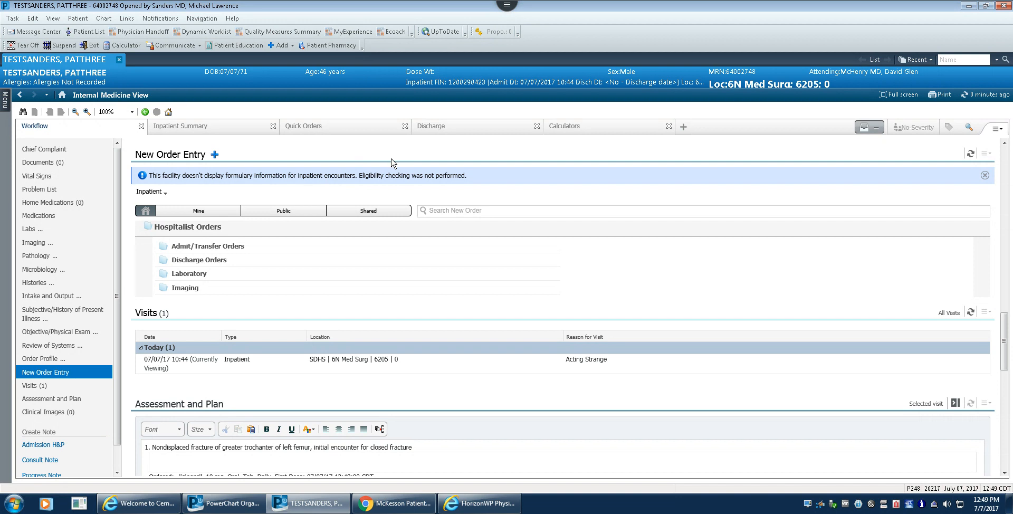
{"action": "left_click", "coordinate": [215, 156]}
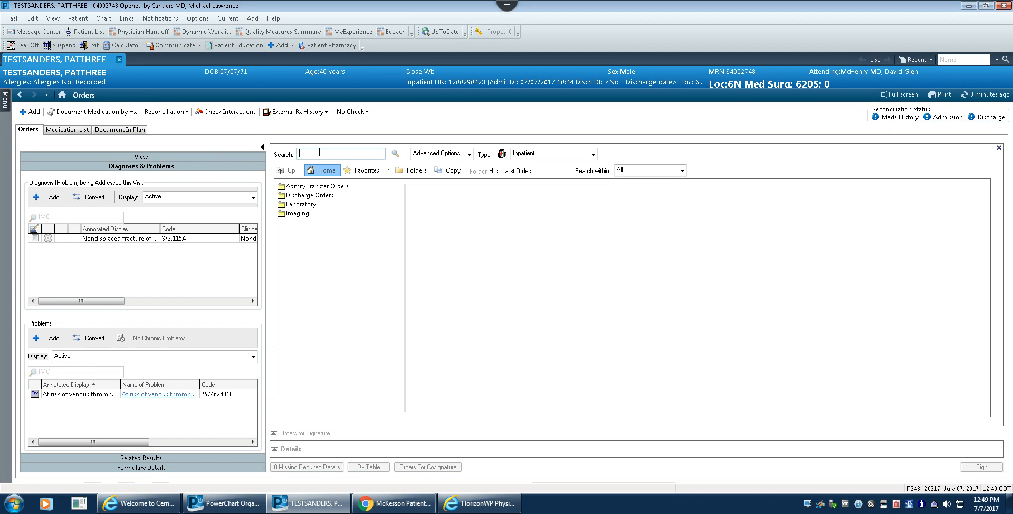
{"action": "key", "text": "BackSpace"}
{"action": "key", "text": "BackSpace"}
{"action": "key", "text": "BackSpace"}
{"action": "key", "text": "BackSpace"}
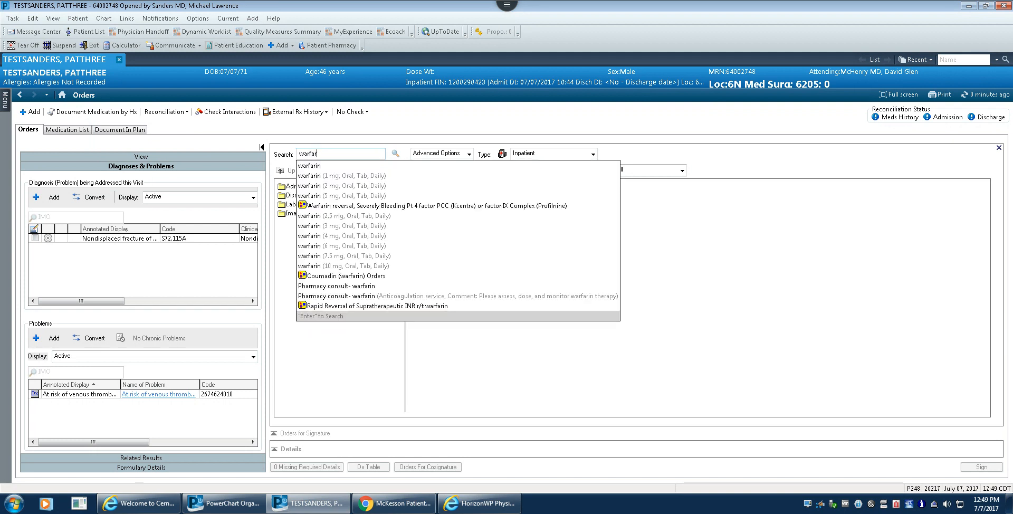
{"action": "key", "text": "BackSpace"}
{"action": "key", "text": "BackSpace"}
{"action": "key", "text": "BackSpace"}
{"action": "key", "text": "BackSpace"}
{"action": "key", "text": "BackSpace"}
{"action": "key", "text": "BackSpace"}
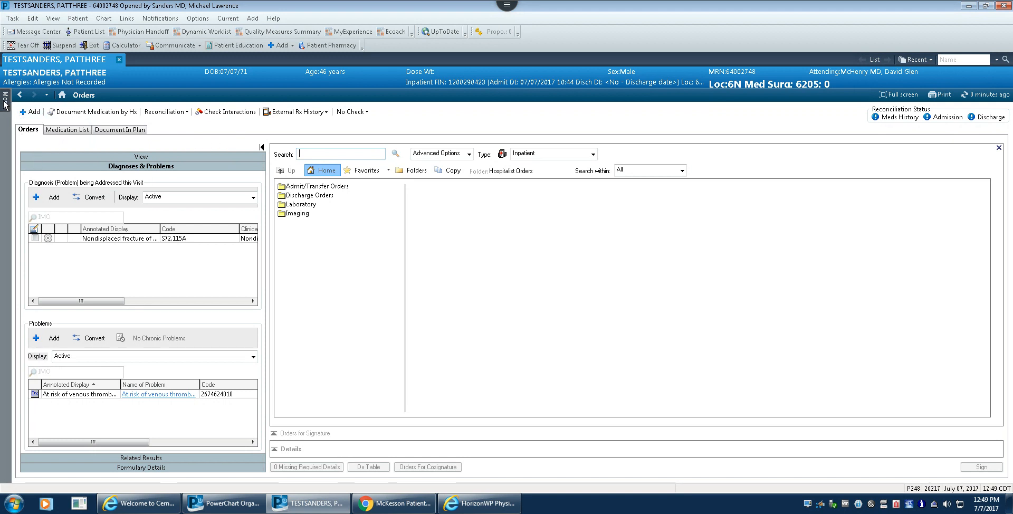
{"action": "left_click", "coordinate": [6, 104]}
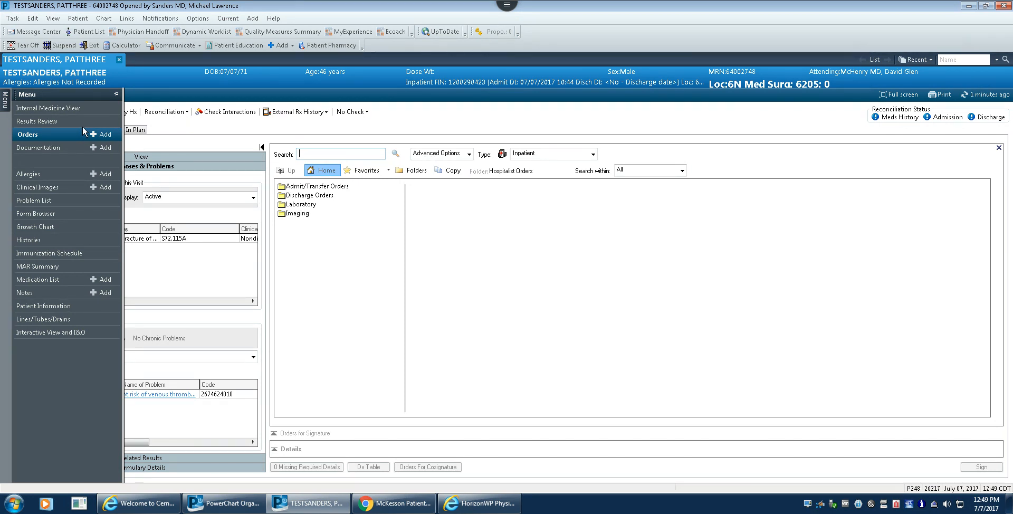
{"action": "left_click", "coordinate": [102, 136]}
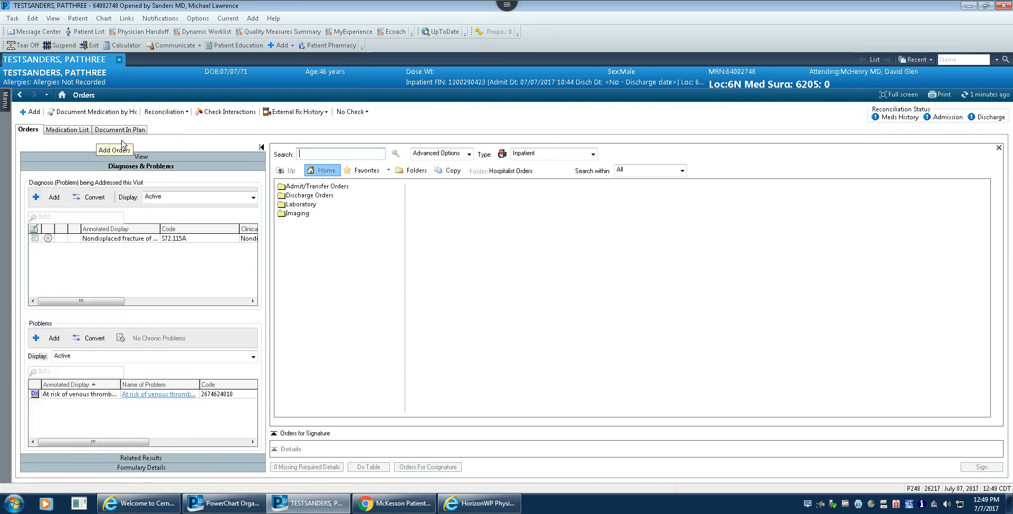
{"action": "left_click", "coordinate": [61, 95]}
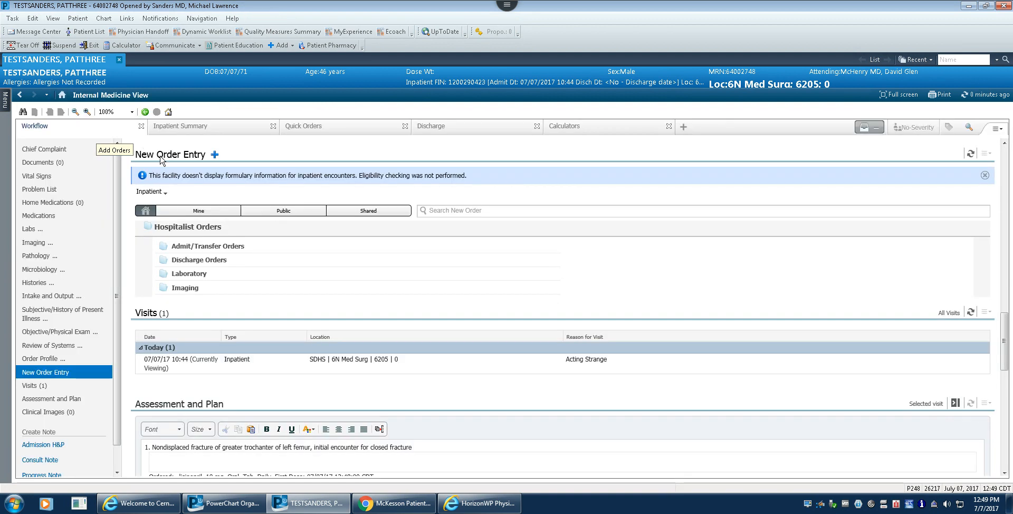
- Start adding orders from the chart, search for warfarin, and add the Coumadin (warfarin) Orders plan
{"action": "left_click", "coordinate": [5, 111]}
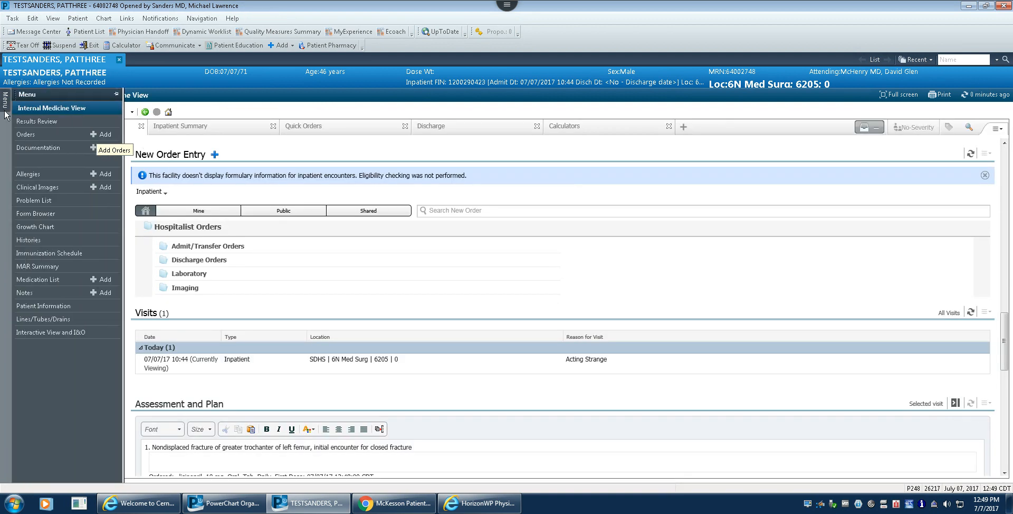
{"action": "left_click", "coordinate": [94, 135]}
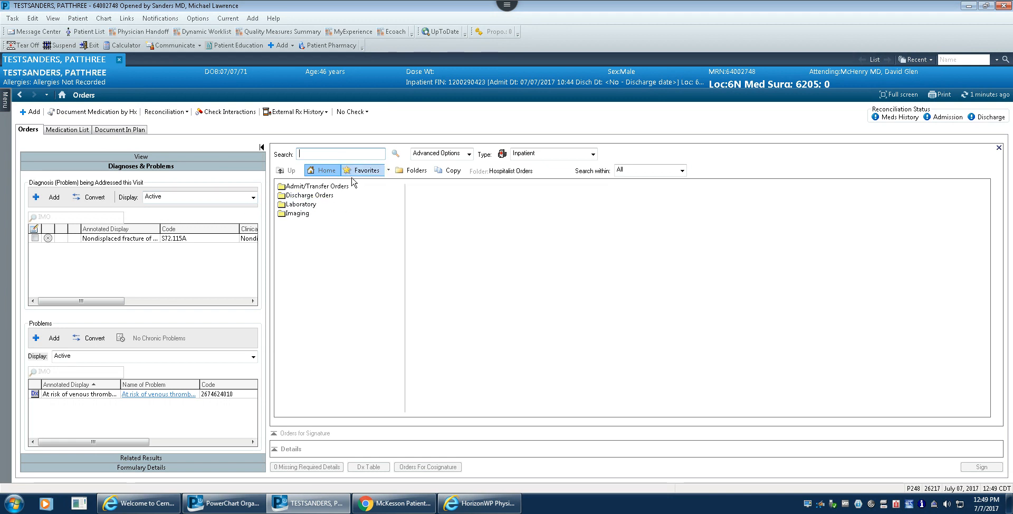
{"action": "left_click", "coordinate": [346, 153]}
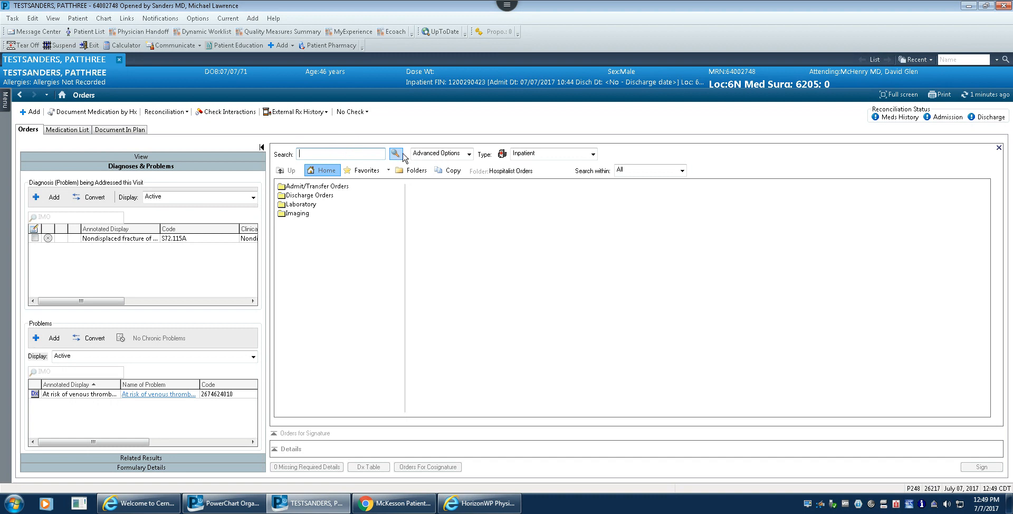
{"action": "type", "text": "warfarin"}
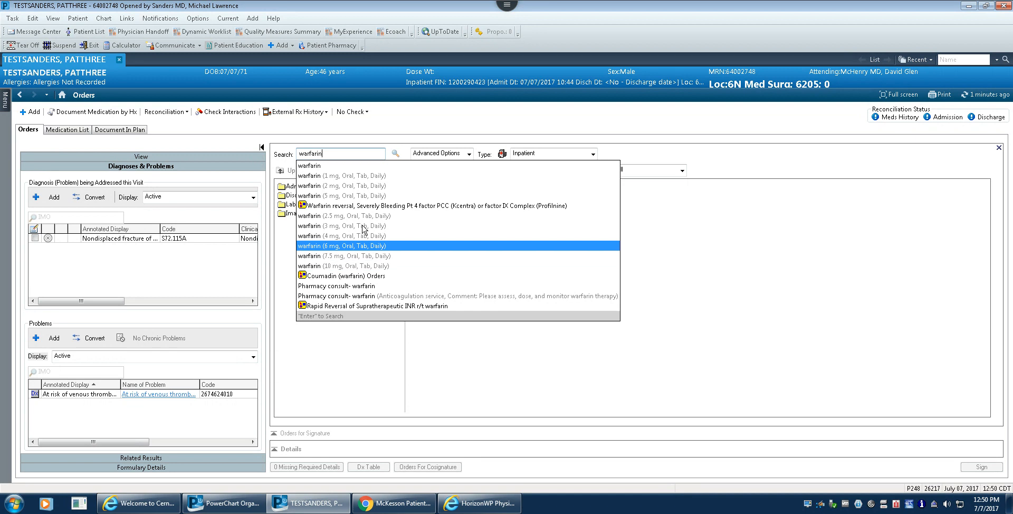
{"action": "left_click", "coordinate": [328, 277]}
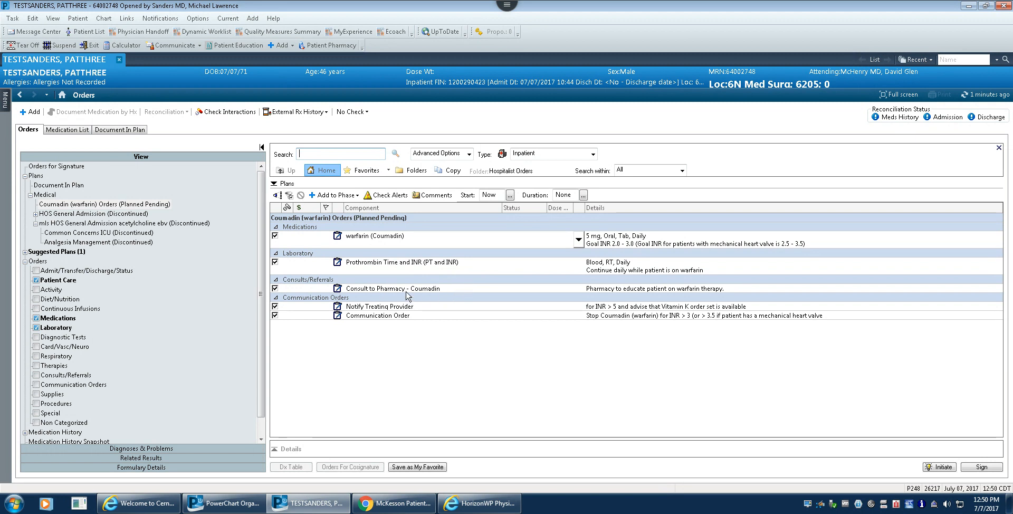
- Set the warfarin (Coumadin) order to 2.5 mg, Oral, Tab, Daily and collapse its details
{"action": "left_click", "coordinate": [579, 241]}
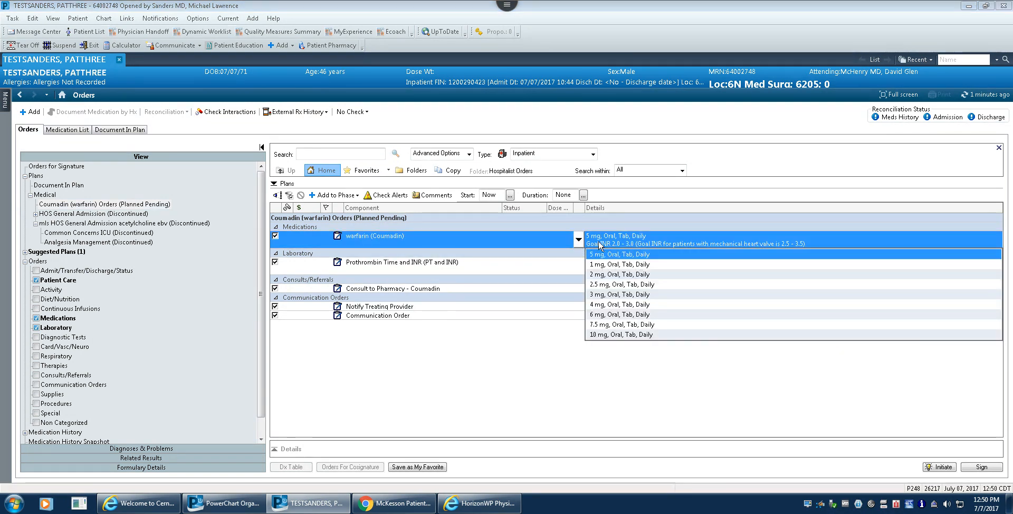
{"action": "left_click", "coordinate": [615, 285]}
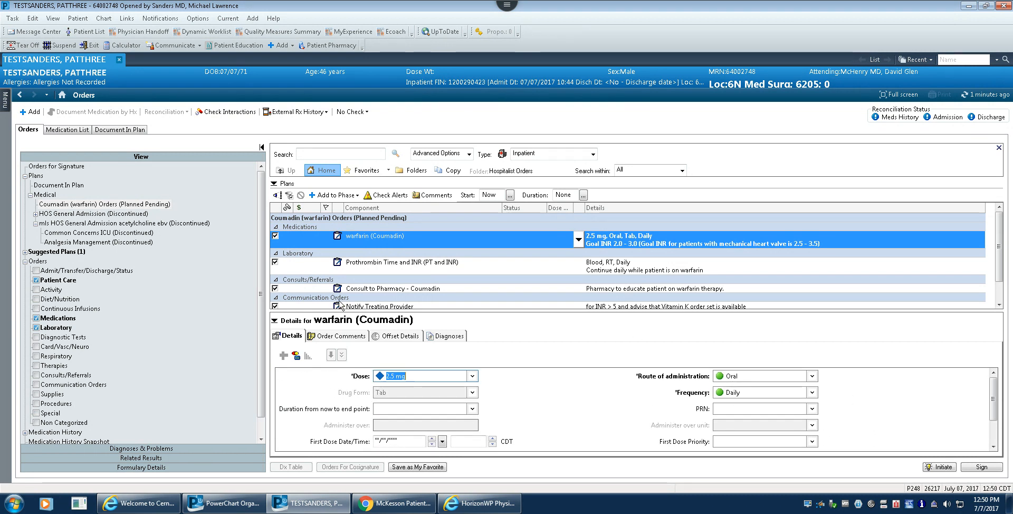
{"action": "left_click", "coordinate": [275, 320]}
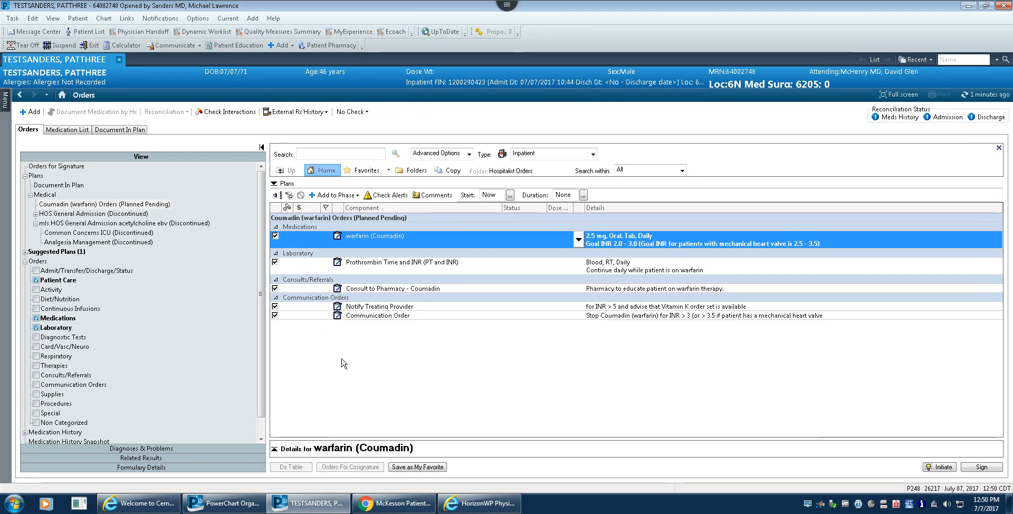
{"action": "left_click", "coordinate": [274, 449]}
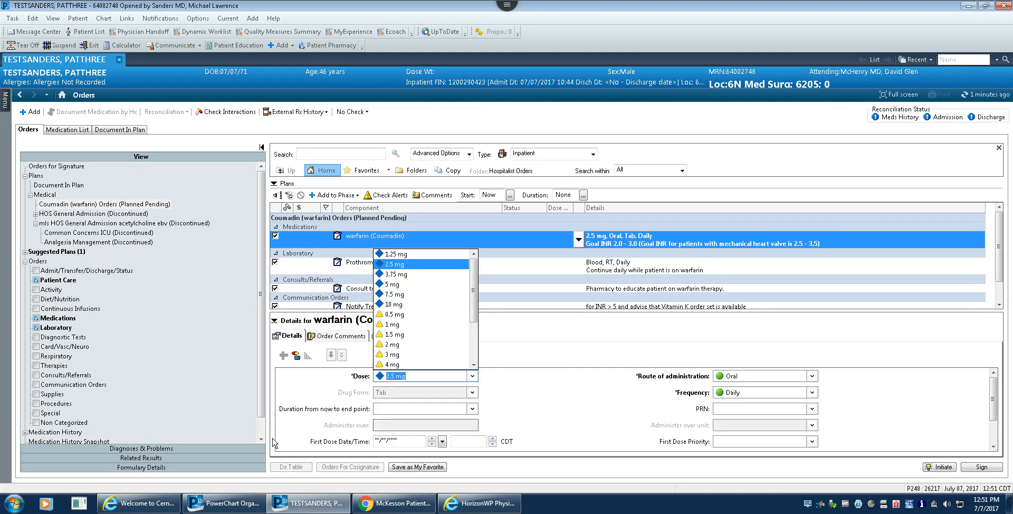
{"action": "left_click", "coordinate": [275, 320]}
{"action": "left_click", "coordinate": [275, 320]}
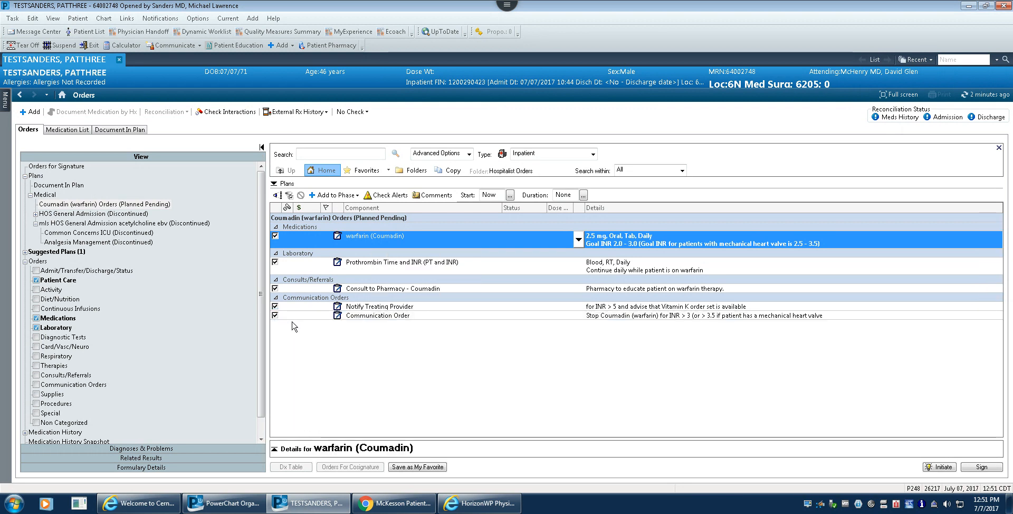
- Add the HOS General Admission plan after searching the prefixes surg, neph and hos, and set its Resuscitation Status to Full Code
{"action": "left_click", "coordinate": [318, 154]}
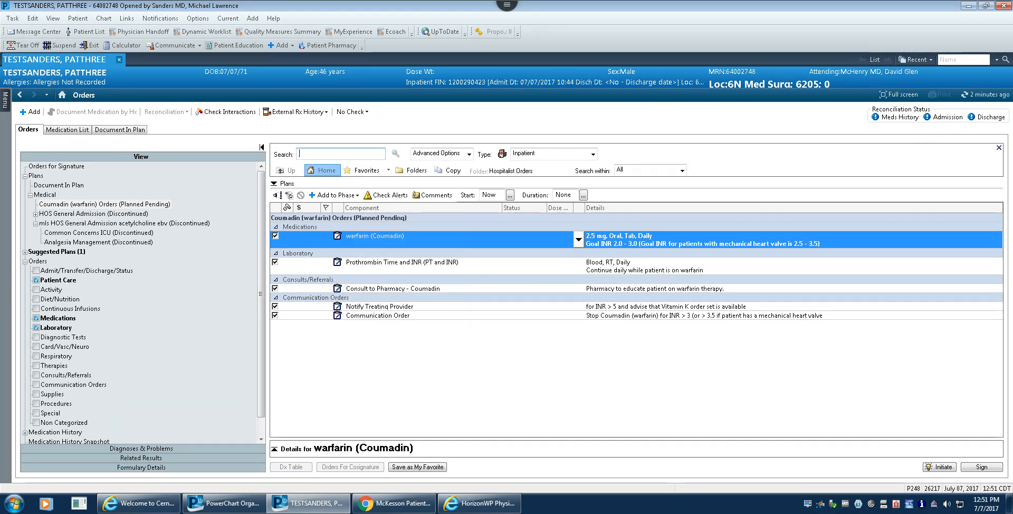
{"action": "type", "text": "surg"}
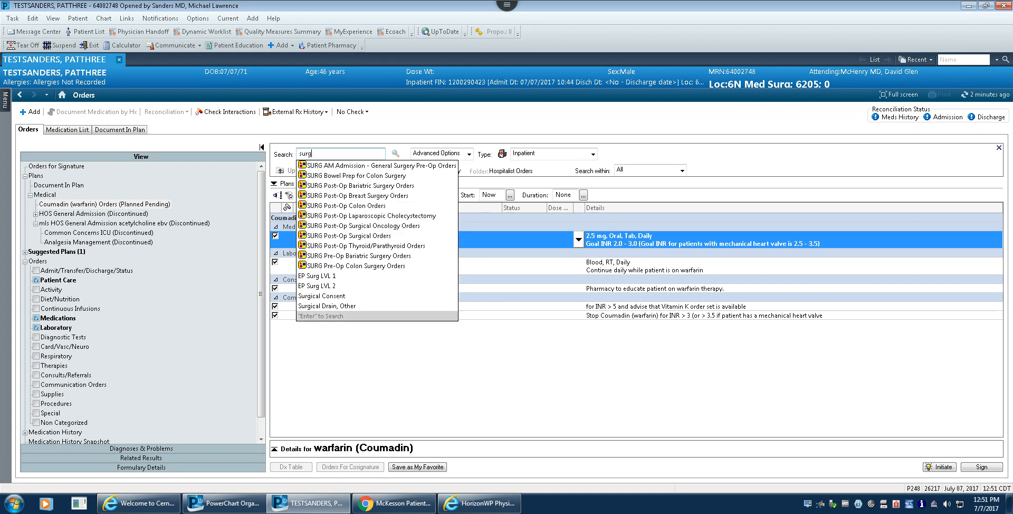
{"action": "type", "text": "neph"}
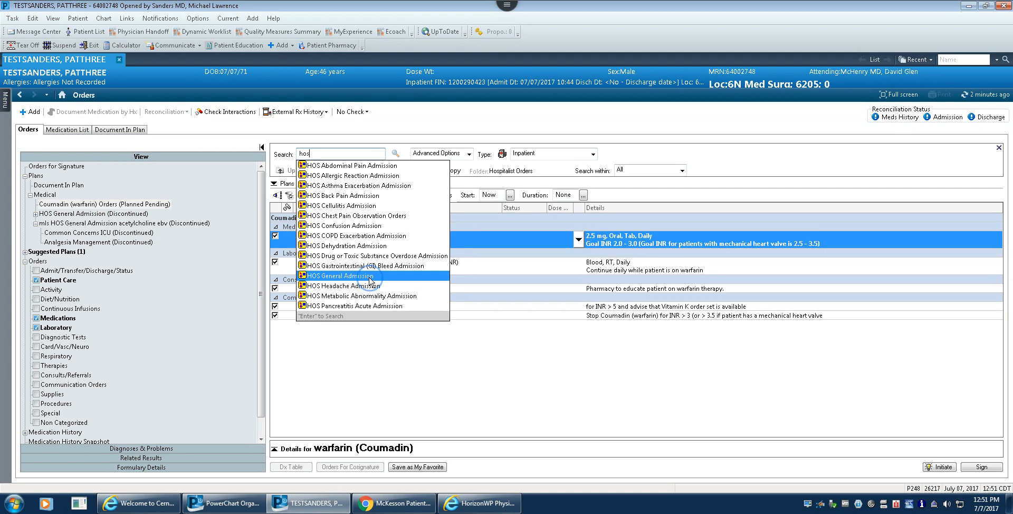
{"action": "left_click", "coordinate": [376, 278]}
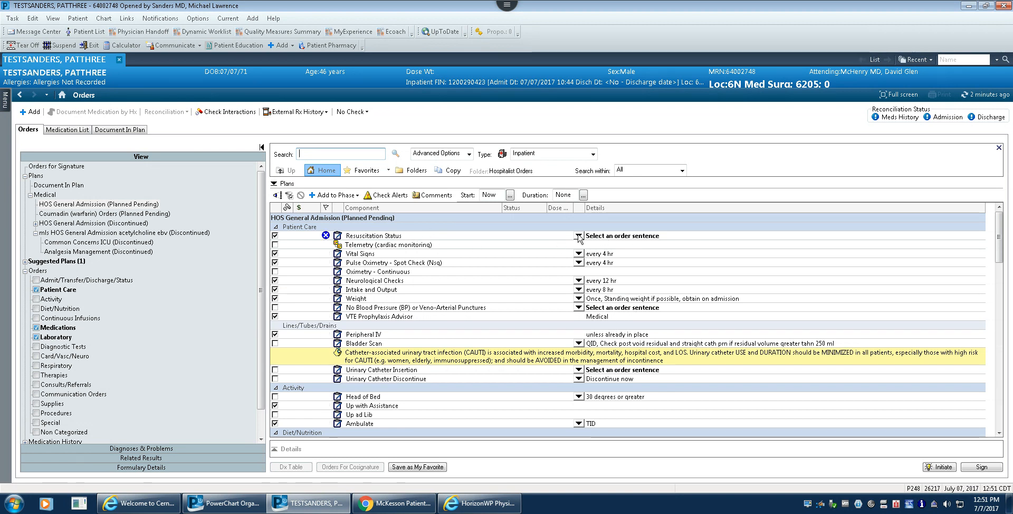
{"action": "left_click", "coordinate": [602, 238]}
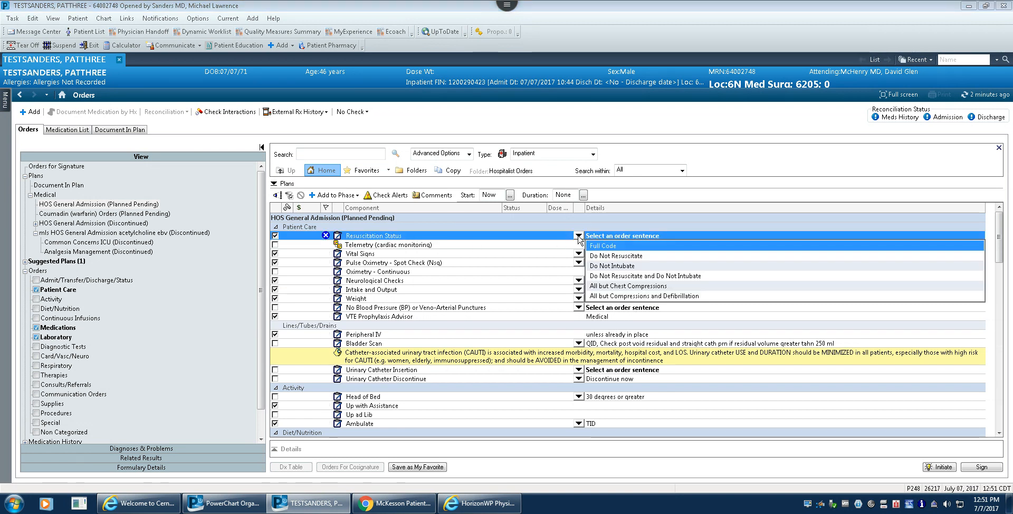
{"action": "left_click", "coordinate": [604, 247]}
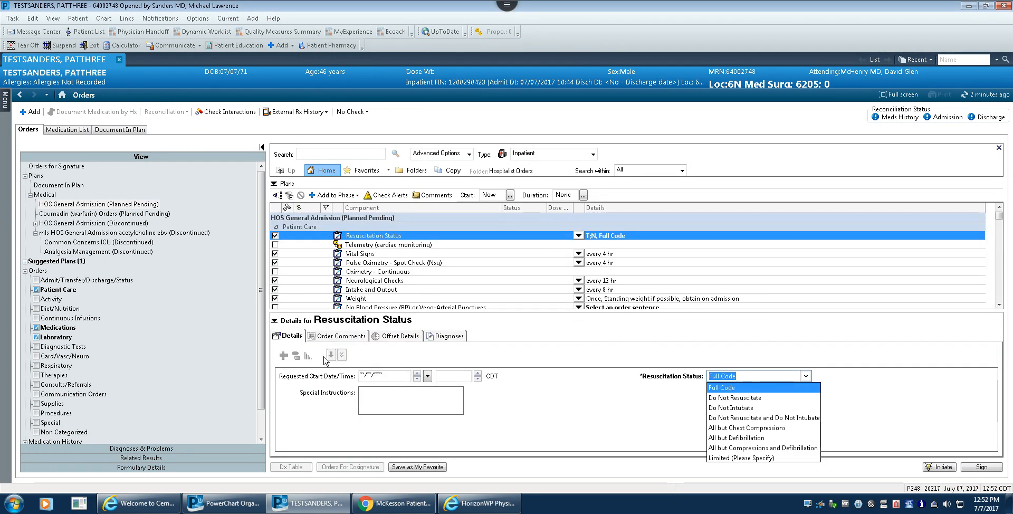
- Collapse the Resuscitation Status details and view the order sentence choices for No Blood Pressure (BP) or Veno-Arterial Punctures
{"action": "left_click", "coordinate": [274, 322]}
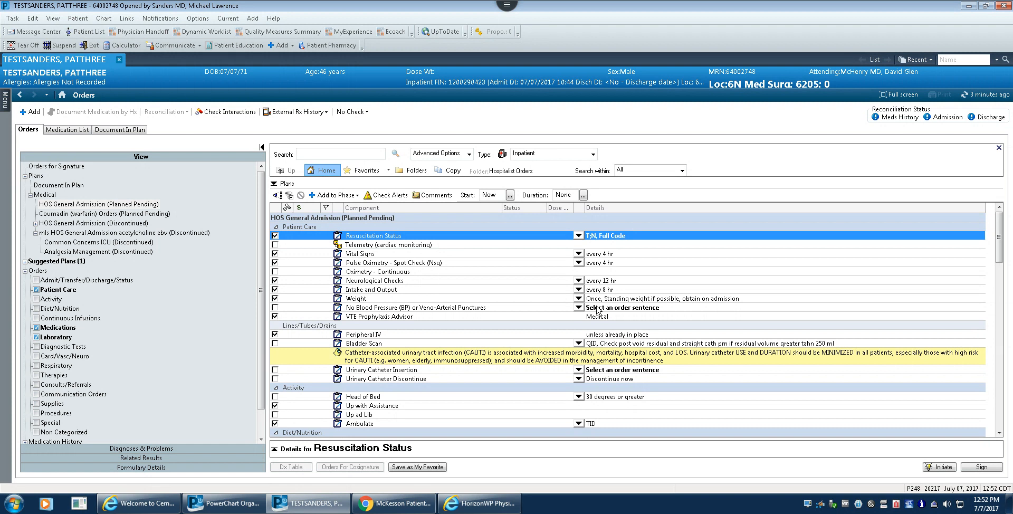
{"action": "left_click", "coordinate": [580, 310]}
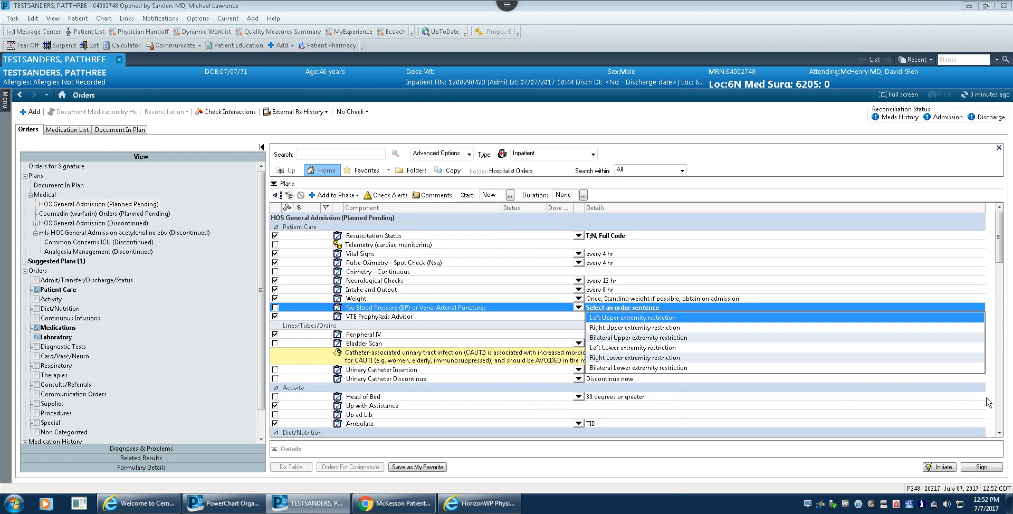
{"action": "left_click", "coordinate": [999, 433]}
- Deselect Ambulate and Up with Assistance in the admission plan, and include Up ad Lib and Diet General Healthful
{"action": "left_click", "coordinate": [999, 433]}
{"action": "left_click", "coordinate": [999, 433]}
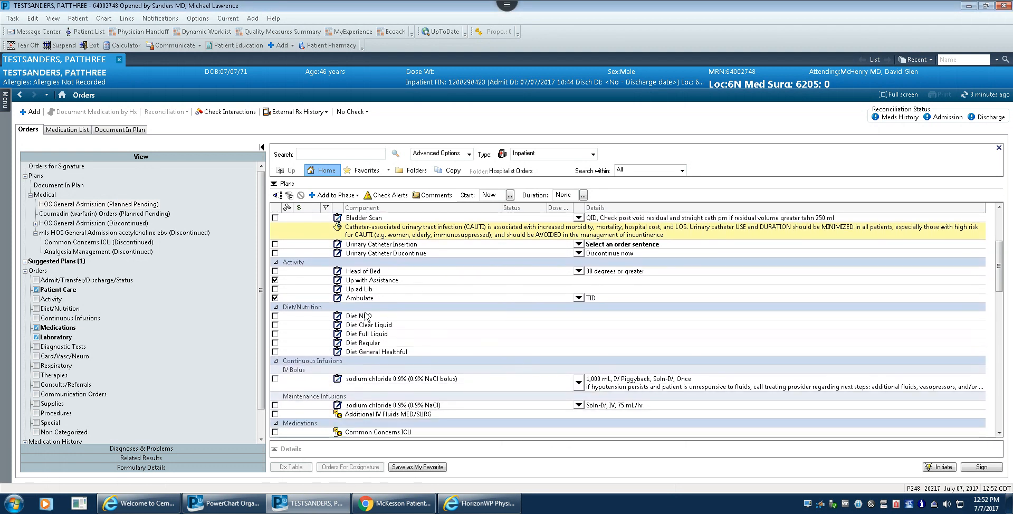
{"action": "left_click", "coordinate": [274, 299]}
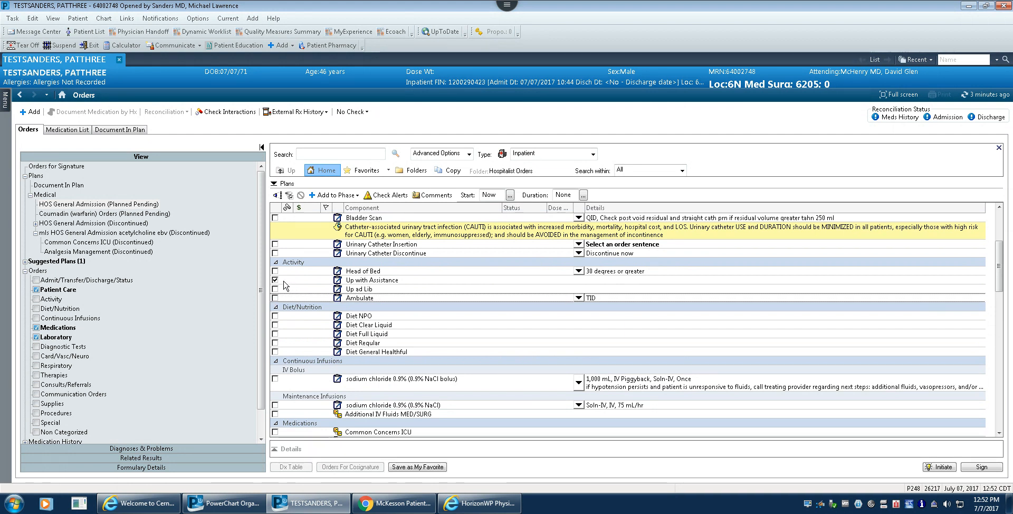
{"action": "left_click", "coordinate": [274, 280]}
{"action": "left_click", "coordinate": [275, 289]}
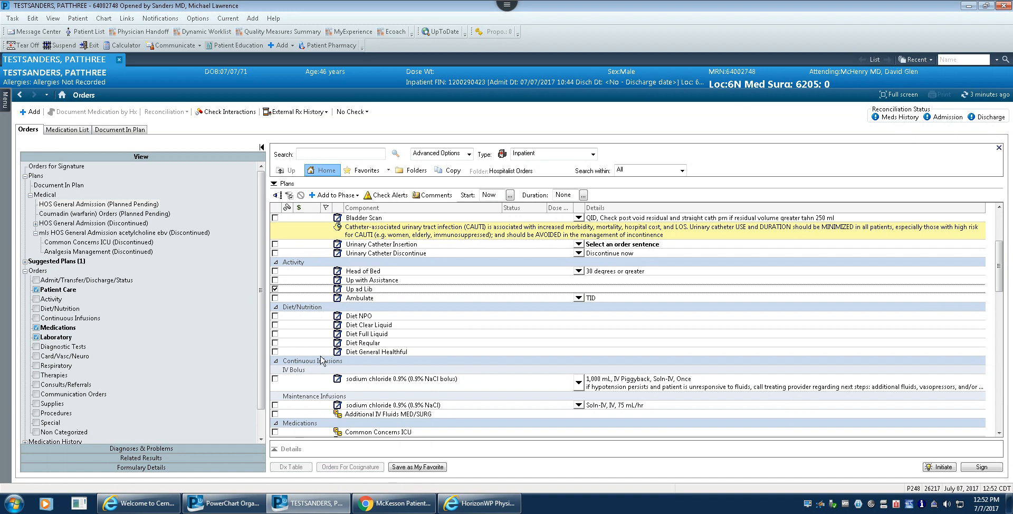
{"action": "left_click", "coordinate": [275, 352]}
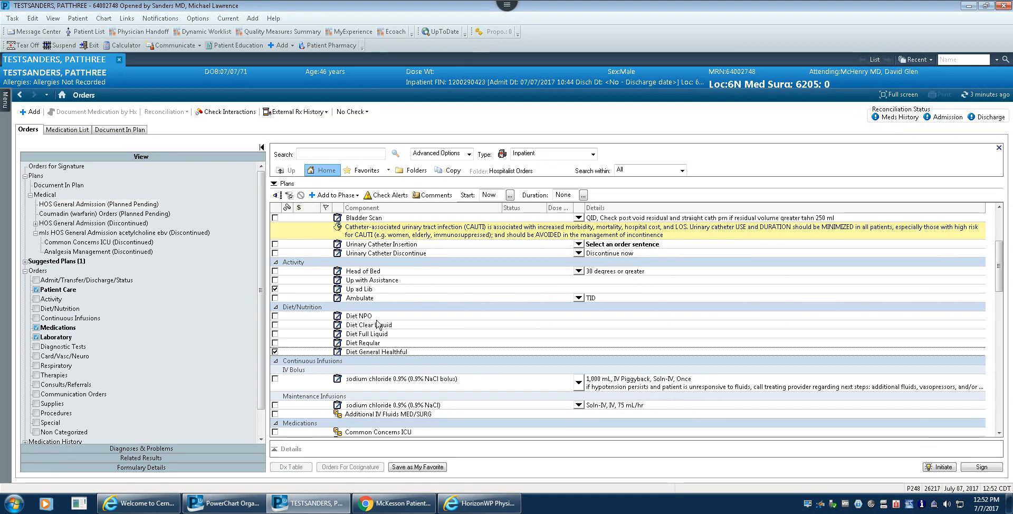
- Include the sodium chloride 0.9% maintenance infusion with the Soln-IV, IV, 125 mL/hr order sentence and collapse its details
{"action": "scroll", "coordinate": [391, 319], "scroll_direction": "down", "scroll_amount": 4}
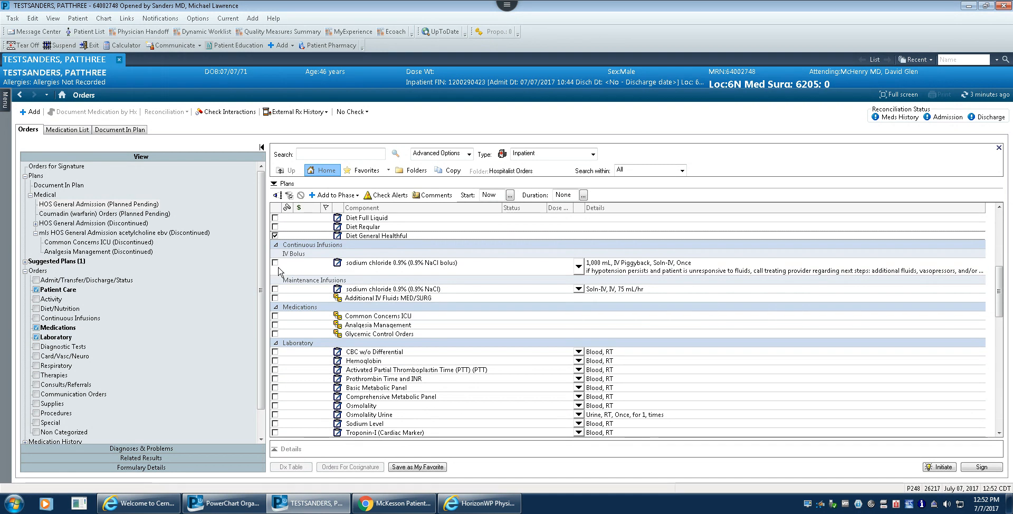
{"action": "left_click", "coordinate": [275, 289]}
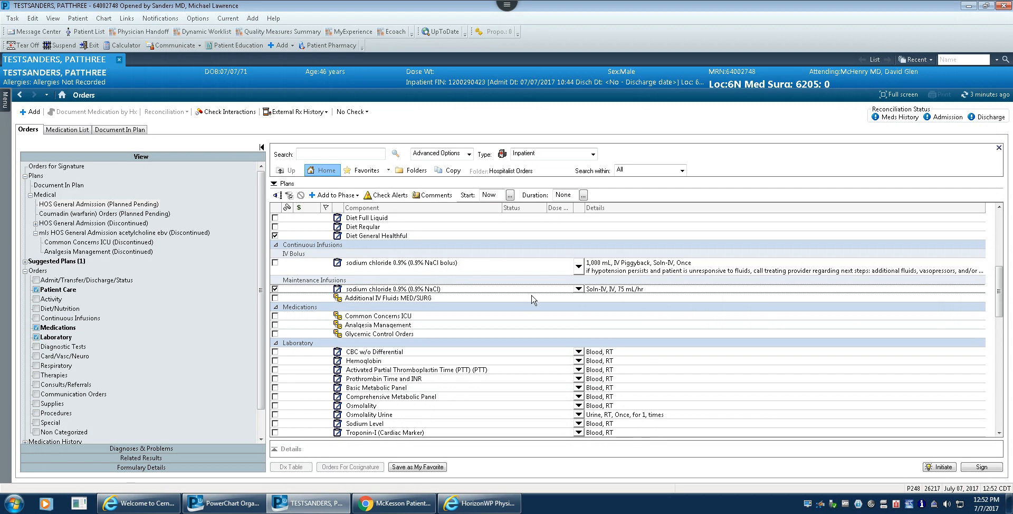
{"action": "left_click", "coordinate": [581, 291]}
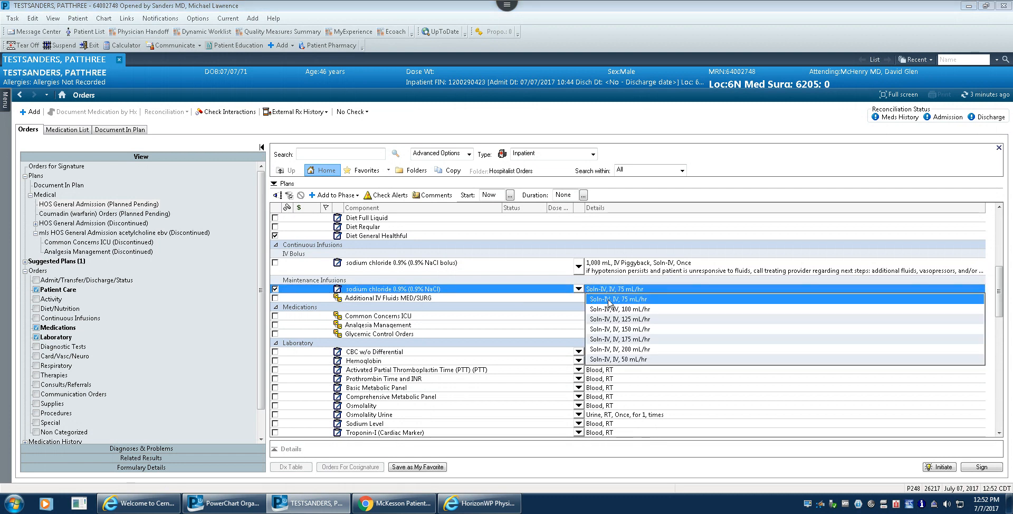
{"action": "left_click", "coordinate": [633, 320]}
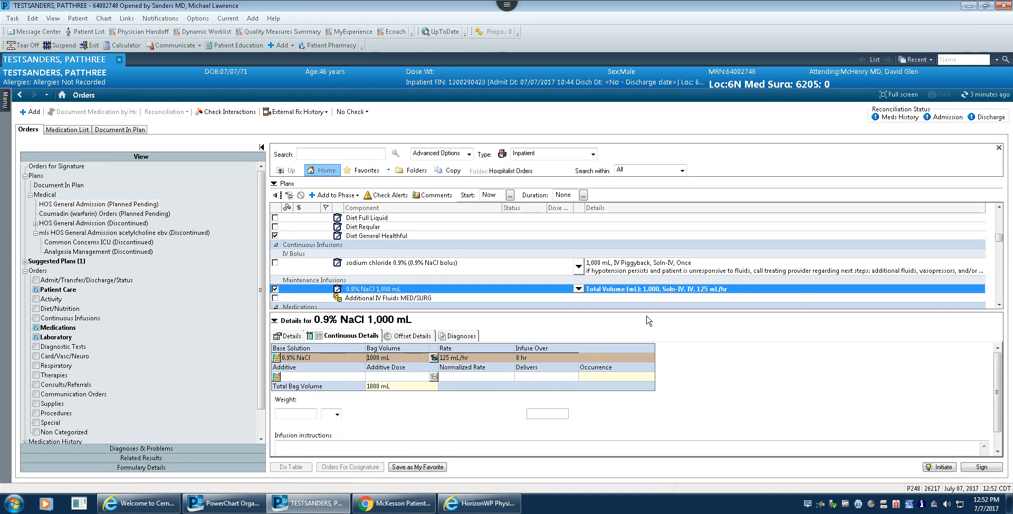
{"action": "left_click", "coordinate": [274, 321]}
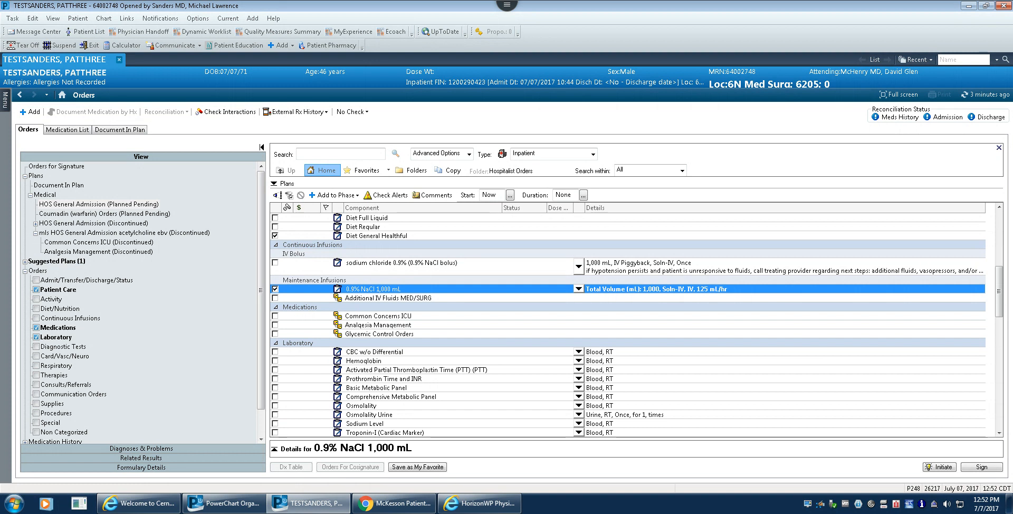
- Add the Common Concerns ICU subplan and order traZODone 50 mg, Oral, Tab, HS, PRN sleep, collapsing its details
{"action": "left_click", "coordinate": [276, 316]}
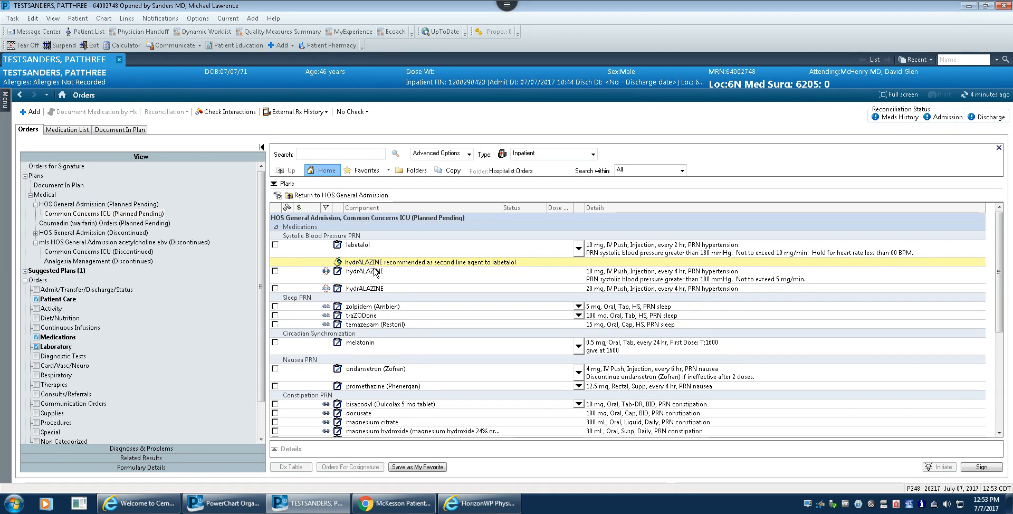
{"action": "left_click", "coordinate": [275, 315]}
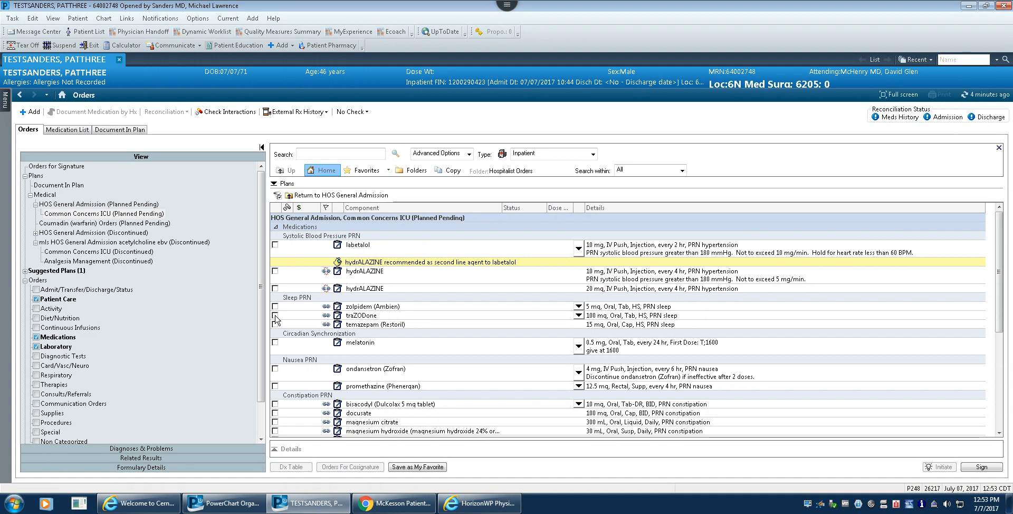
{"action": "left_click", "coordinate": [579, 316]}
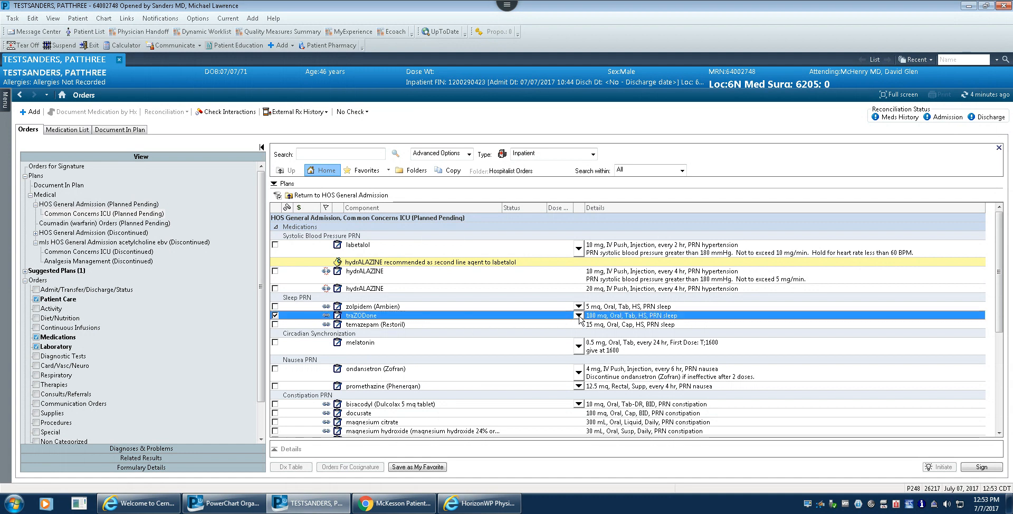
{"action": "left_click", "coordinate": [597, 341]}
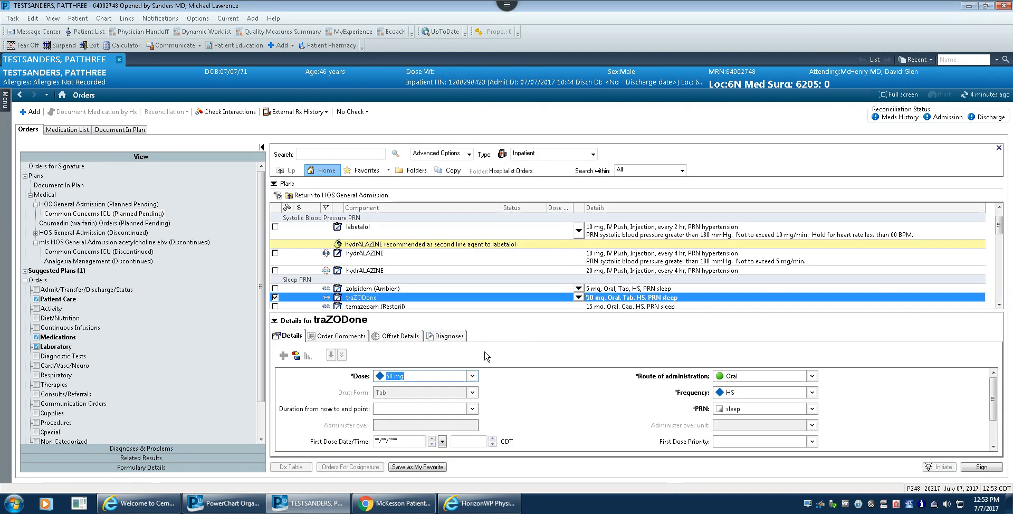
{"action": "left_click", "coordinate": [273, 323]}
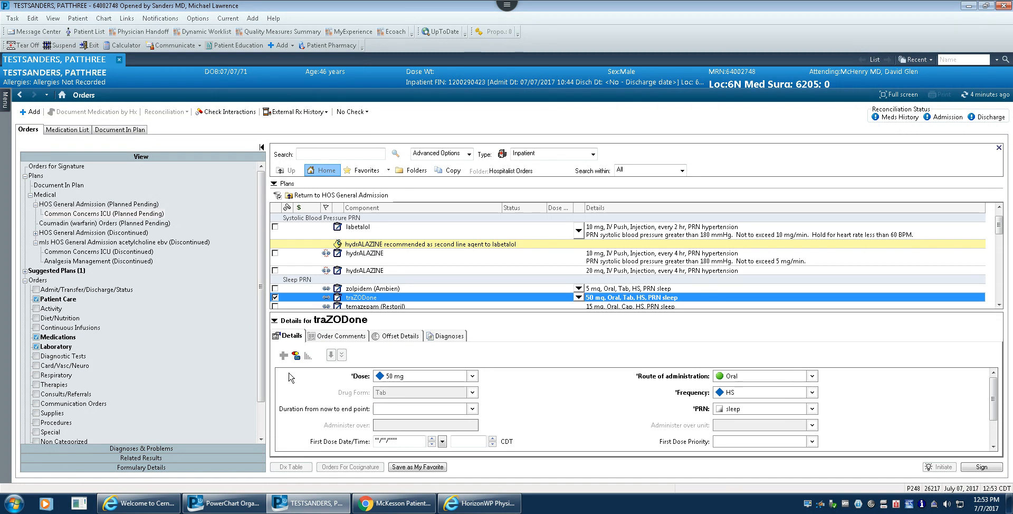
{"action": "left_click", "coordinate": [274, 321]}
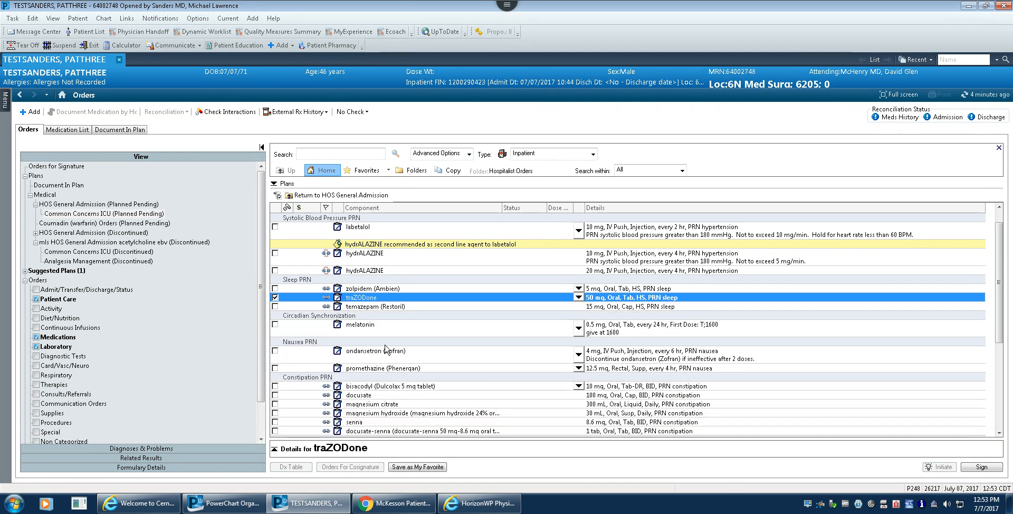
- Include ondansetron (Zofran), docusate PRN constipation and calcium carbonate PRN heartburn in the subplan, and return to HOS General Admission
{"action": "left_click", "coordinate": [275, 351]}
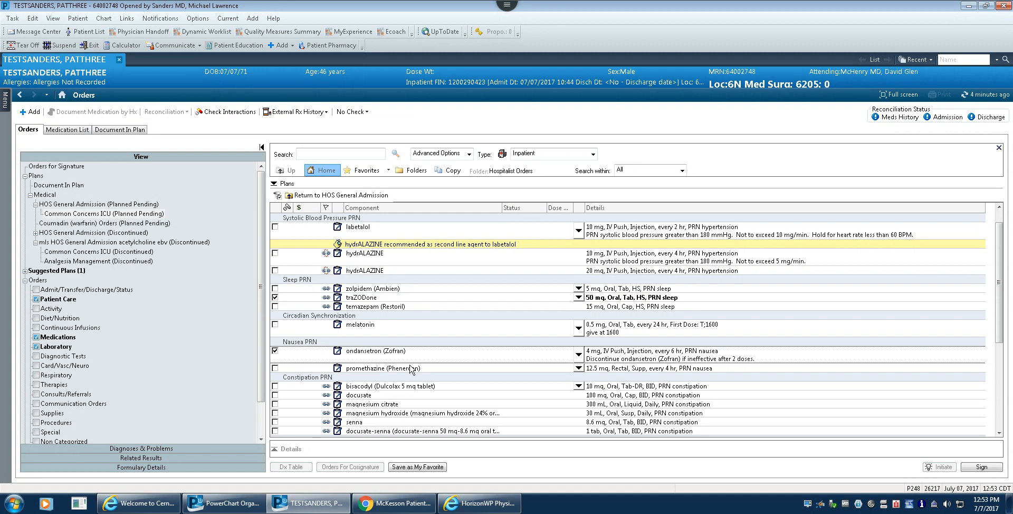
{"action": "scroll", "coordinate": [512, 359], "scroll_direction": "down", "scroll_amount": 5}
{"action": "right_click", "coordinate": [526, 352]}
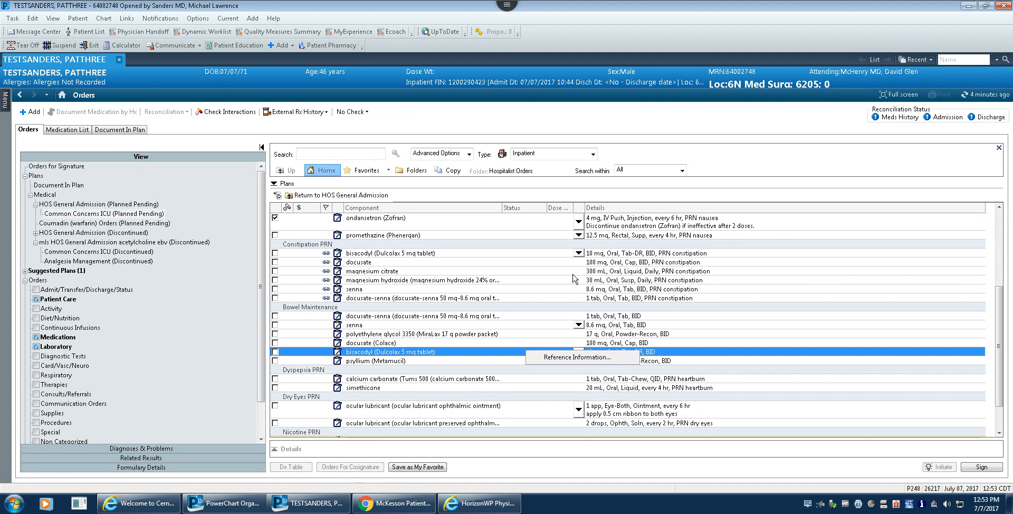
{"action": "left_click", "coordinate": [276, 263]}
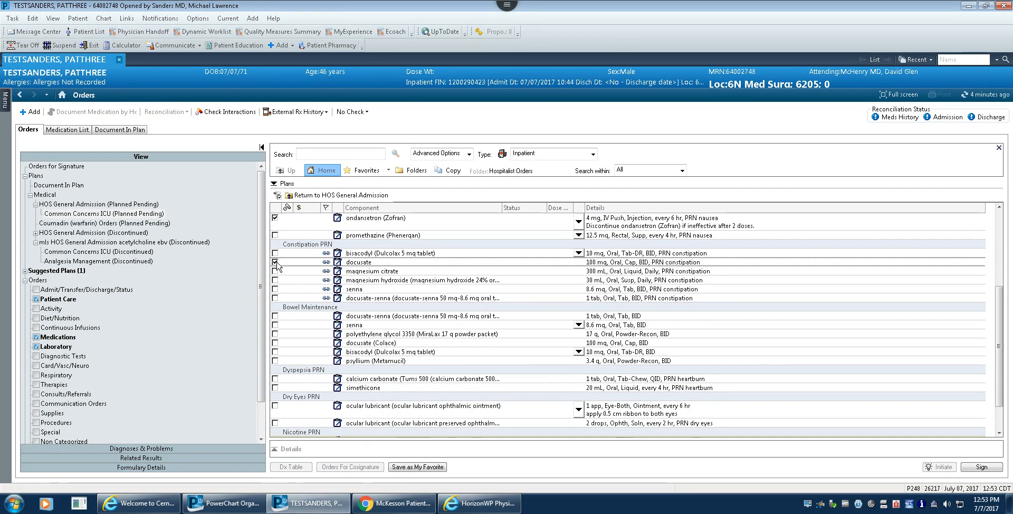
{"action": "scroll", "coordinate": [553, 335], "scroll_direction": "down", "scroll_amount": 2}
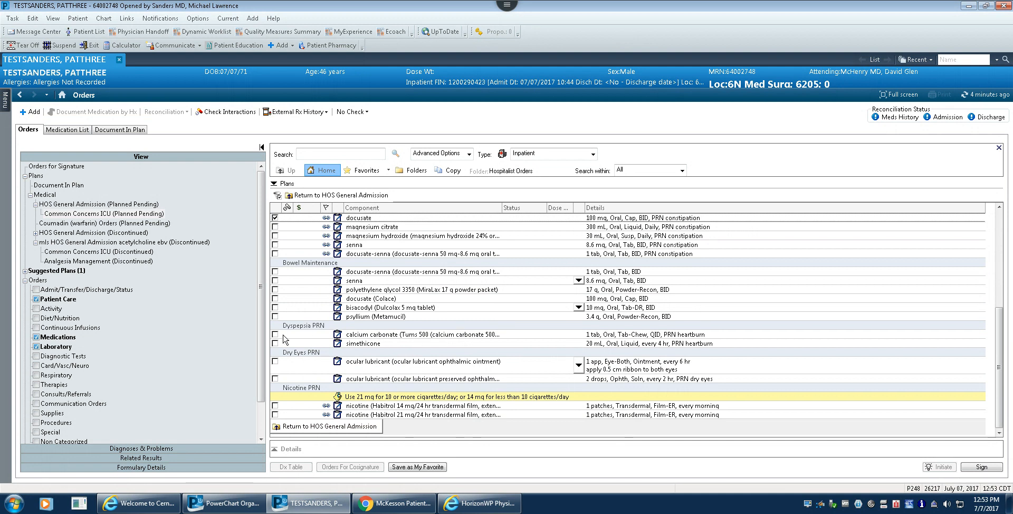
{"action": "left_click", "coordinate": [275, 334]}
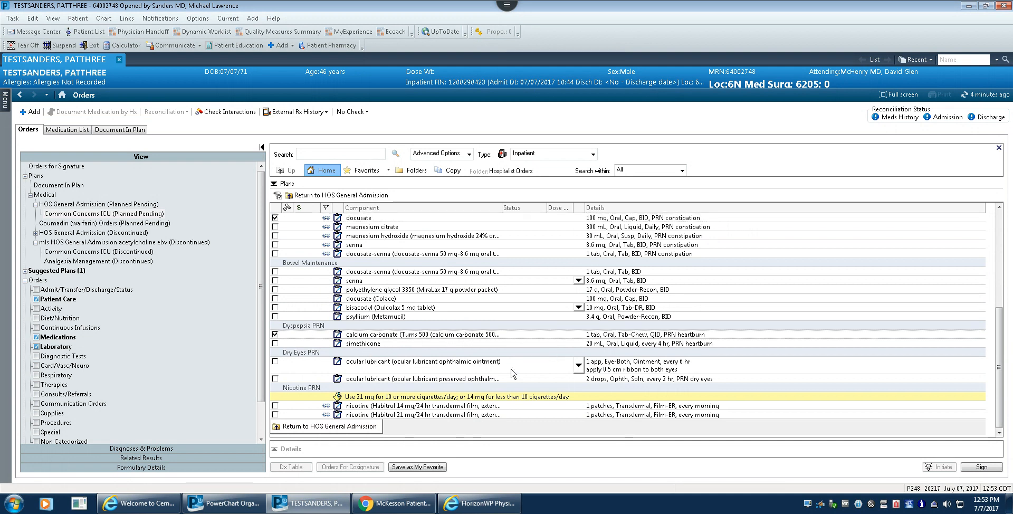
{"action": "left_click", "coordinate": [356, 426]}
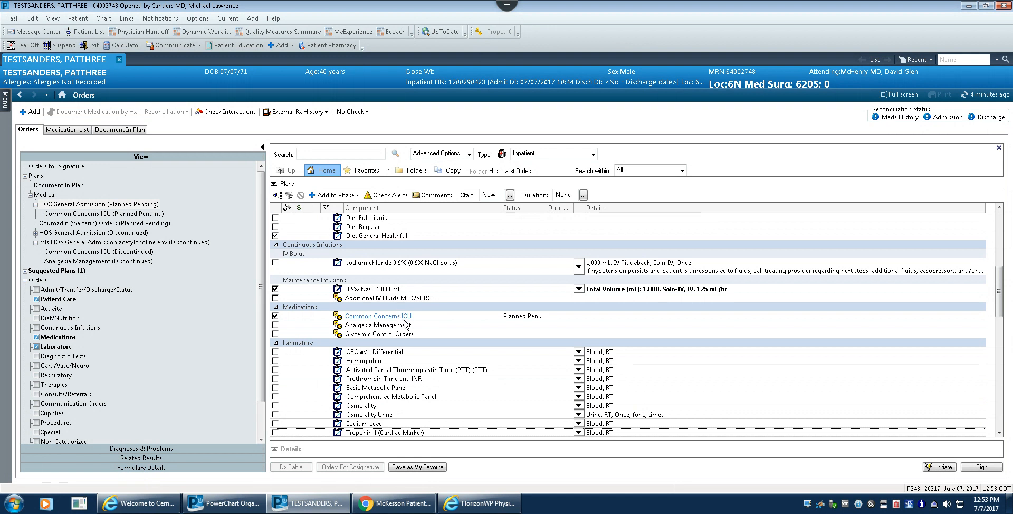
- Add the Analgesia Management subplan with acetaminophen (Tylenol) 650 mg, Oral, every 4 hr, PRN mild pain, and return to HOS General Admission
{"action": "left_click", "coordinate": [276, 325]}
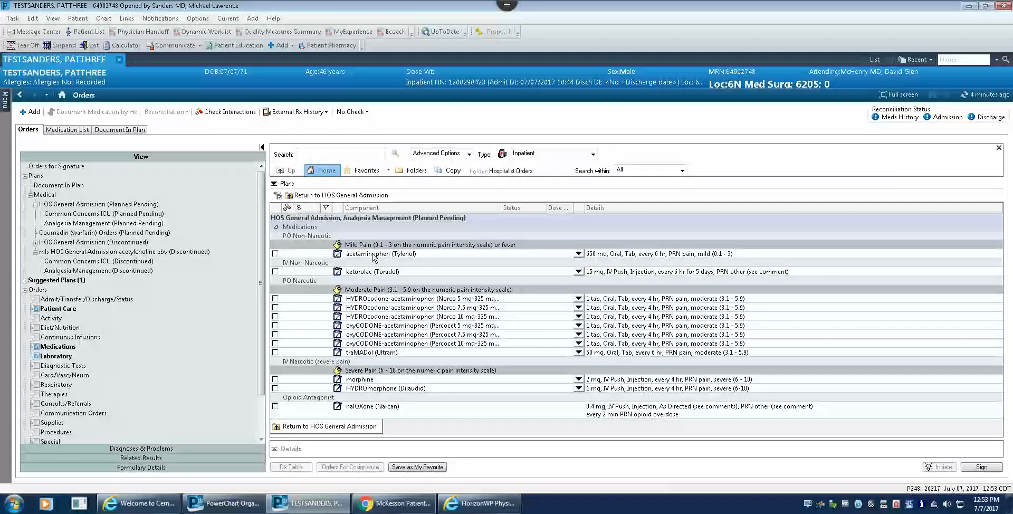
{"action": "left_click", "coordinate": [275, 253]}
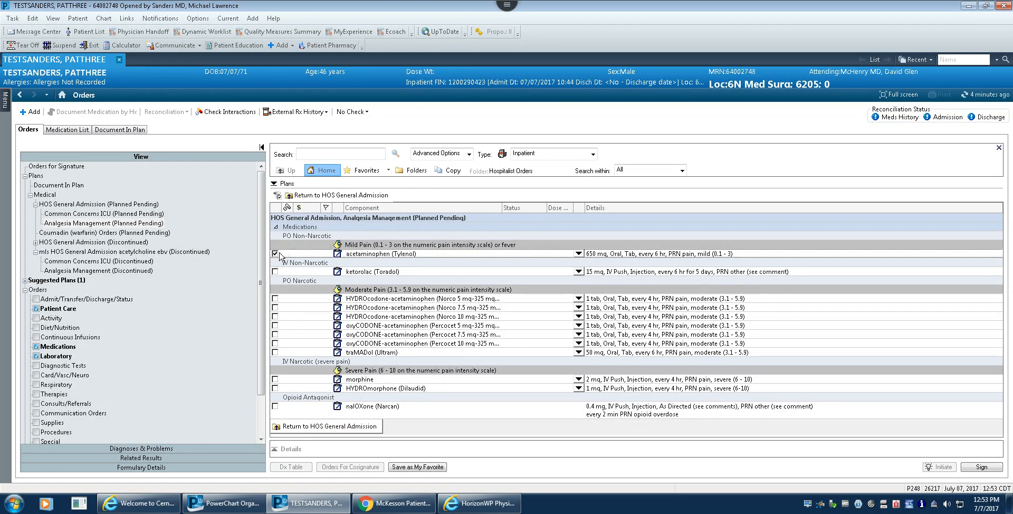
{"action": "left_click", "coordinate": [579, 254]}
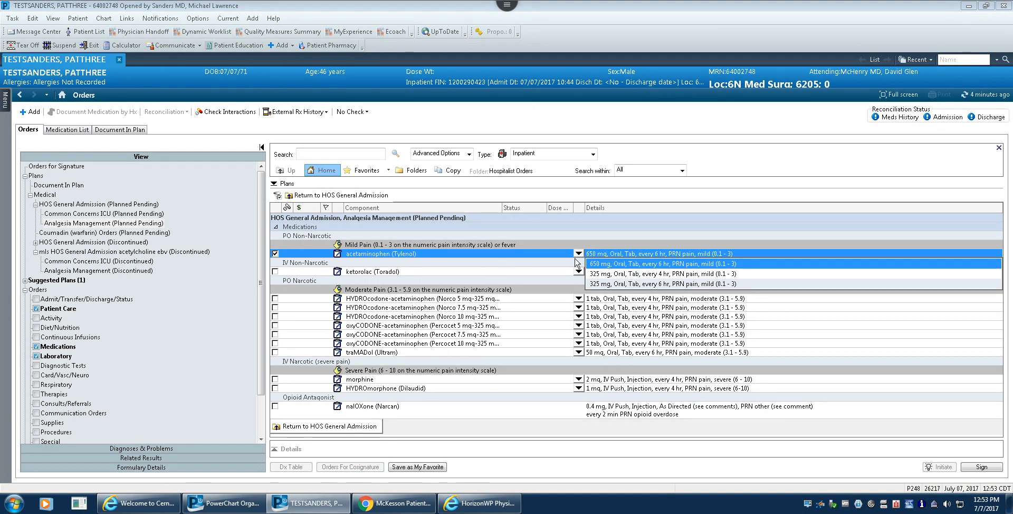
{"action": "left_click", "coordinate": [618, 257]}
{"action": "left_click", "coordinate": [618, 257]}
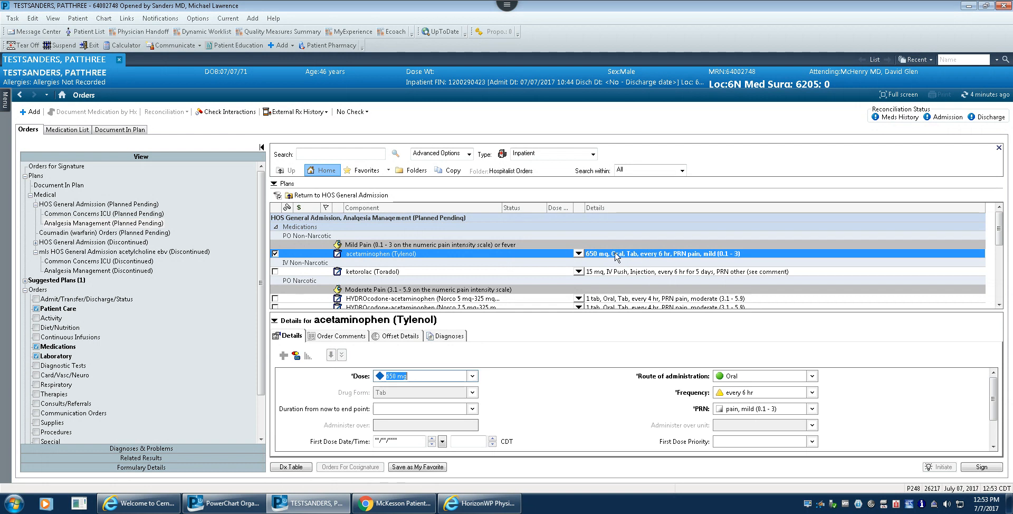
{"action": "left_click", "coordinate": [812, 396]}
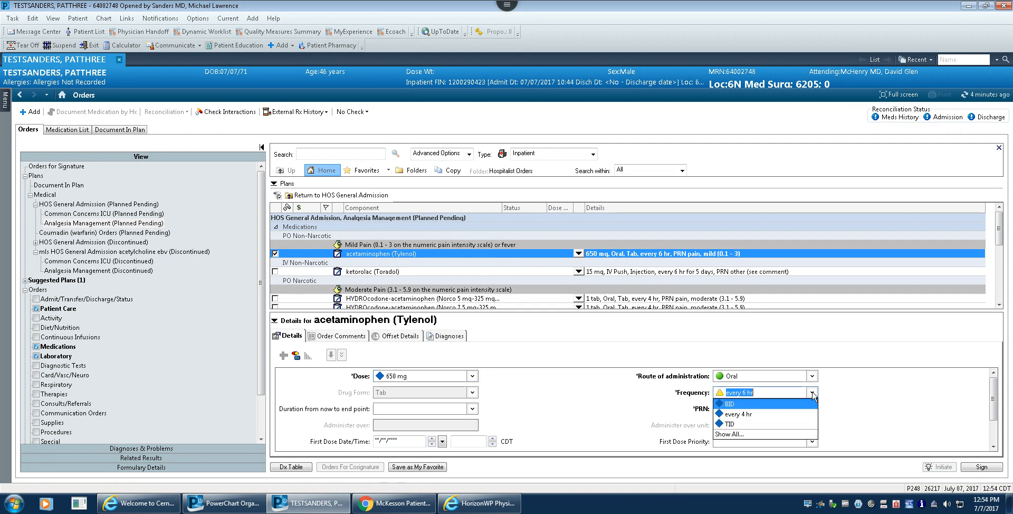
{"action": "left_click", "coordinate": [739, 414]}
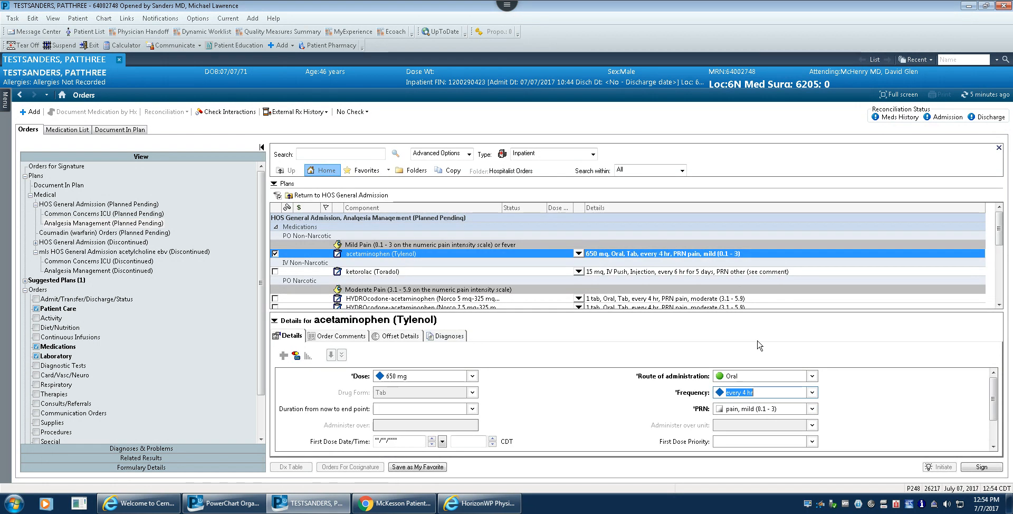
{"action": "left_click", "coordinate": [275, 321]}
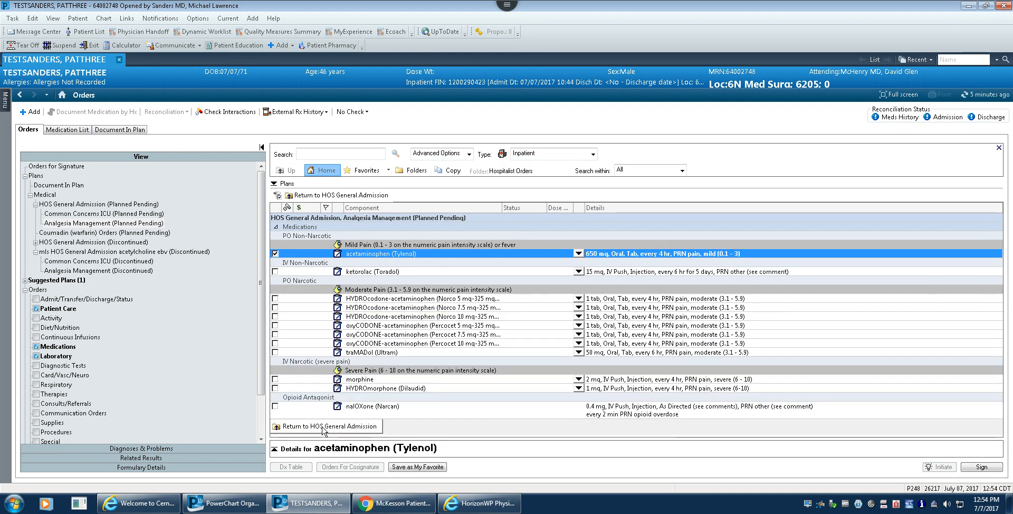
{"action": "left_click", "coordinate": [358, 427]}
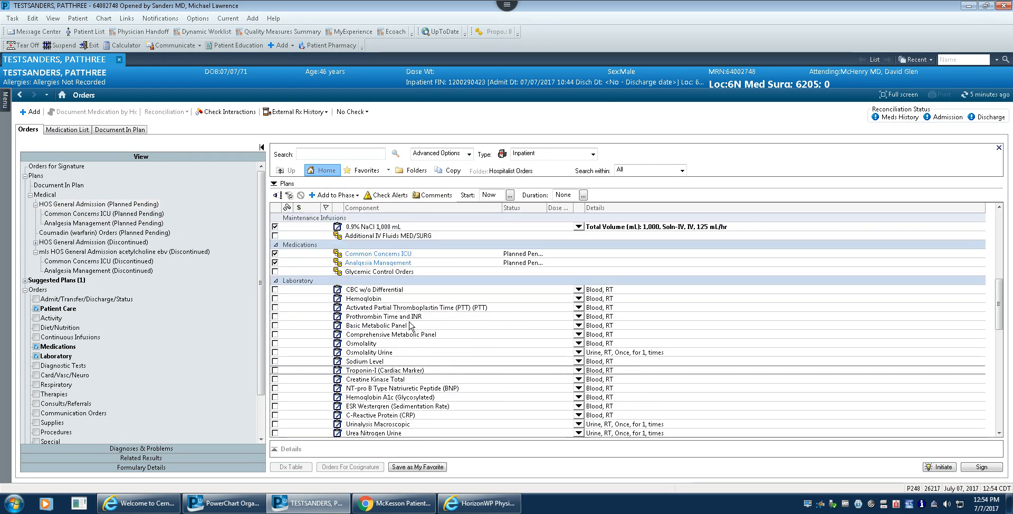
- Deselect Oxygen Therapy in the Respiratory section of the HOS General Admission plan
{"action": "scroll", "coordinate": [401, 300], "scroll_direction": "down", "scroll_amount": 8}
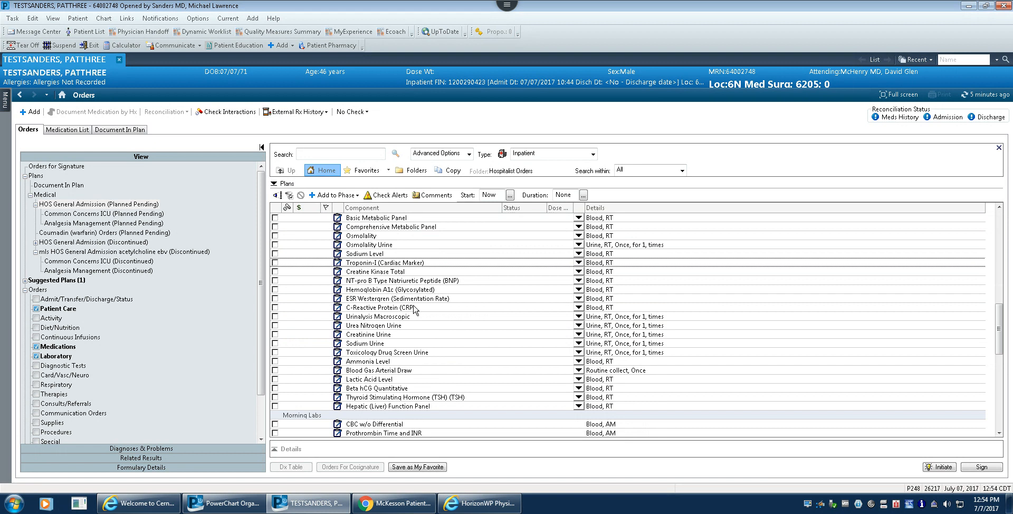
{"action": "scroll", "coordinate": [416, 310], "scroll_direction": "down", "scroll_amount": 8}
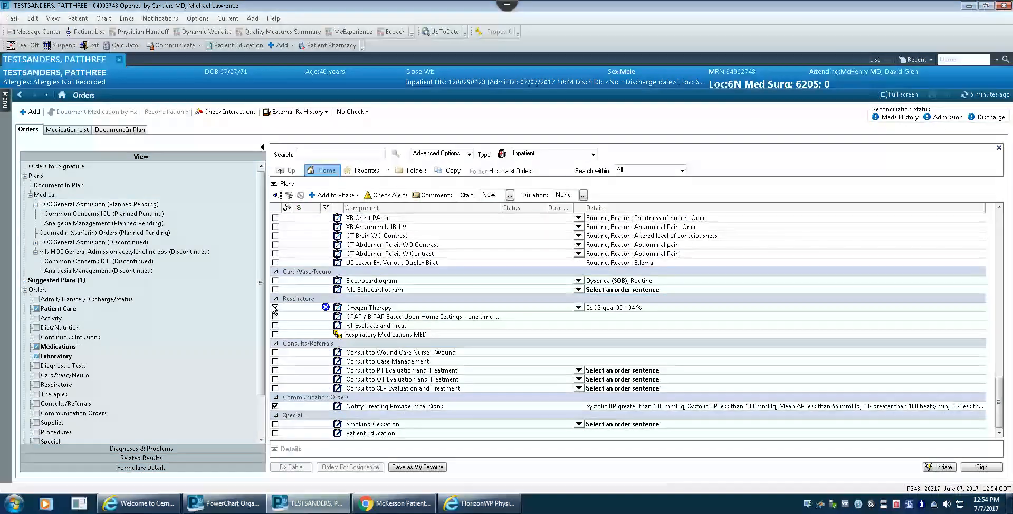
{"action": "left_click", "coordinate": [275, 308]}
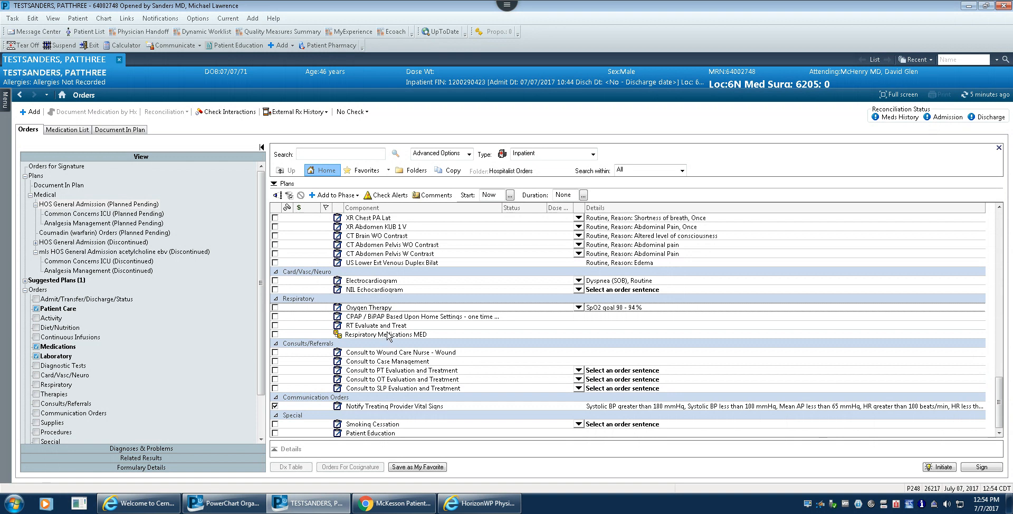
{"action": "scroll", "coordinate": [359, 343], "scroll_direction": "up", "scroll_amount": 6}
{"action": "scroll", "coordinate": [358, 344], "scroll_direction": "up", "scroll_amount": 10}
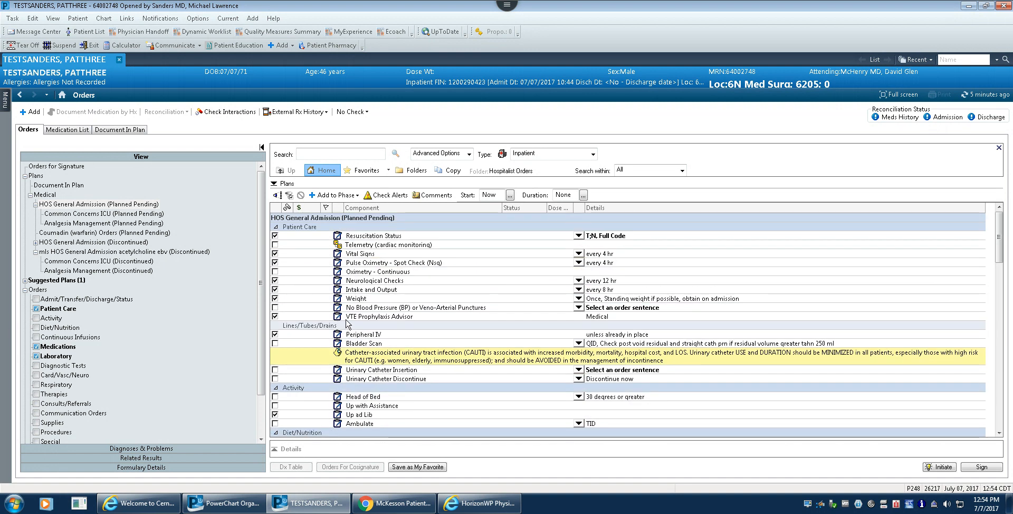
- Review the selected components across all sections of the HOS General Admission plan
{"action": "scroll", "coordinate": [346, 323], "scroll_direction": "down", "scroll_amount": 12}
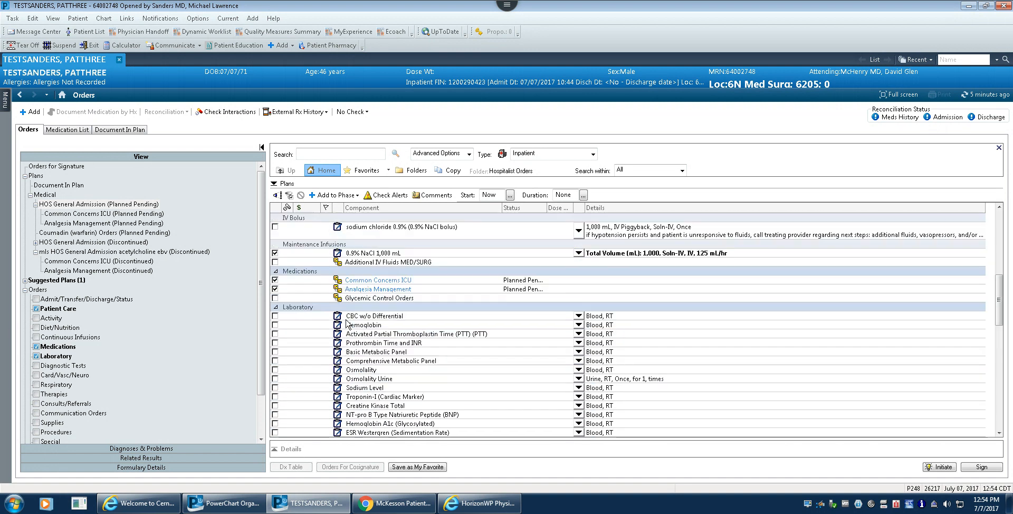
{"action": "scroll", "coordinate": [347, 320], "scroll_direction": "down", "scroll_amount": 7}
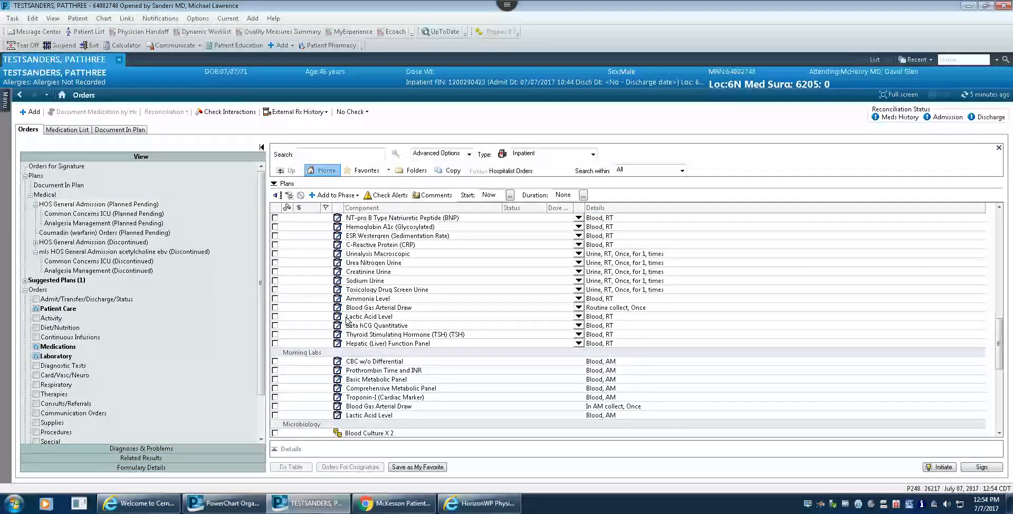
{"action": "scroll", "coordinate": [346, 319], "scroll_direction": "down", "scroll_amount": 4}
{"action": "scroll", "coordinate": [347, 320], "scroll_direction": "down", "scroll_amount": 3}
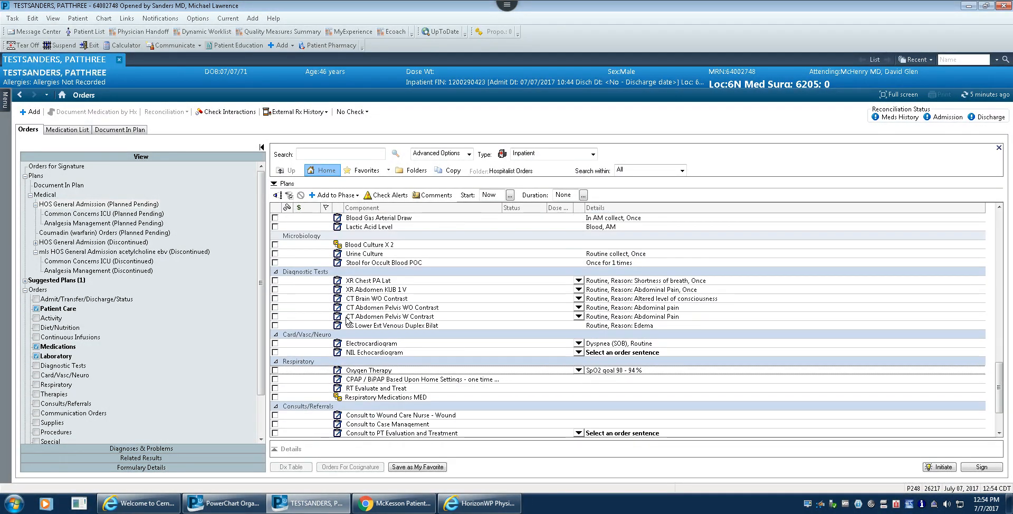
{"action": "scroll", "coordinate": [346, 319], "scroll_direction": "down", "scroll_amount": 4}
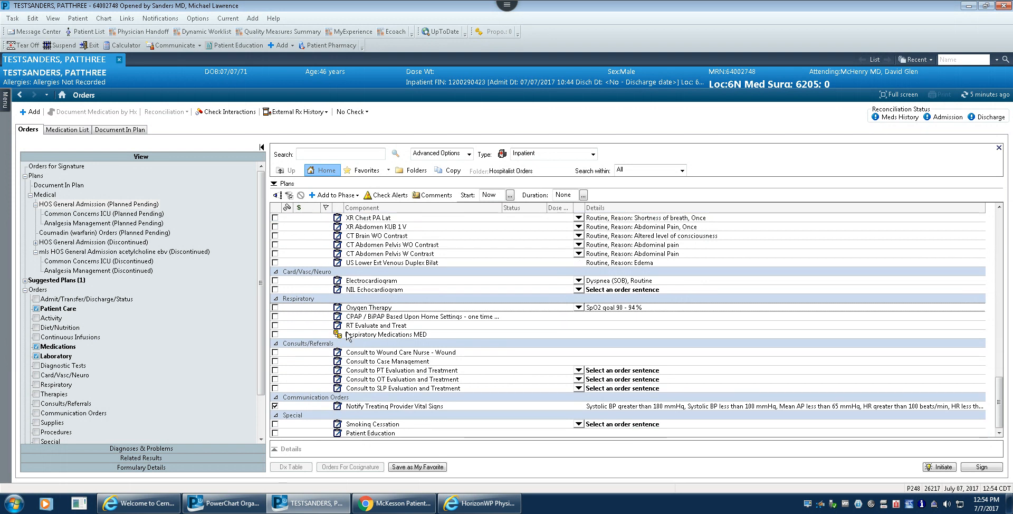
{"action": "scroll", "coordinate": [364, 311], "scroll_direction": "up", "scroll_amount": 12}
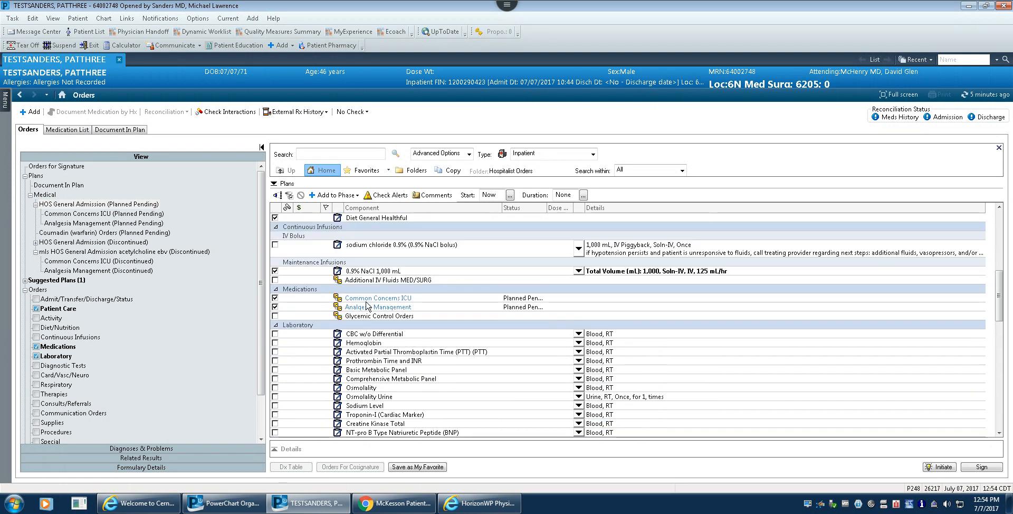
{"action": "scroll", "coordinate": [367, 306], "scroll_direction": "up", "scroll_amount": 10}
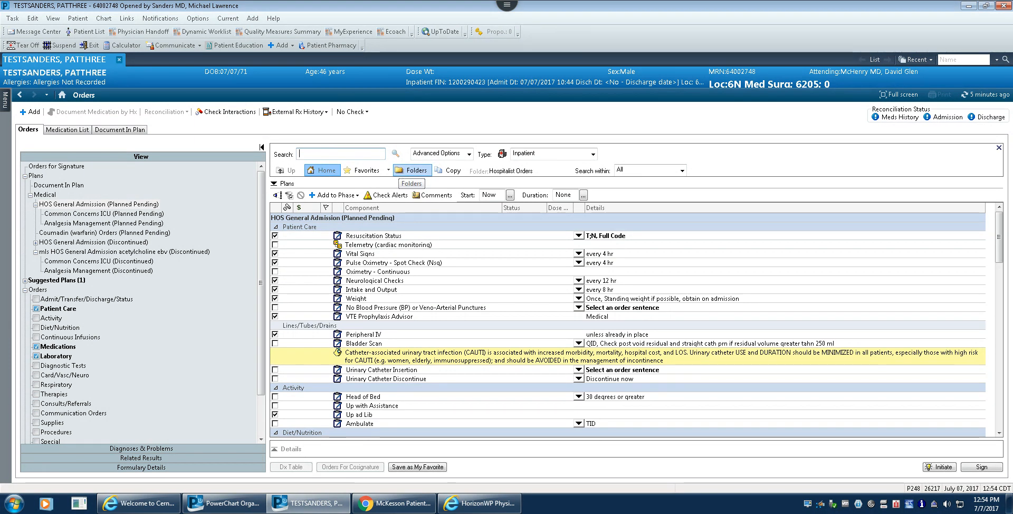
- Order Ativan 1 mg, IV Push, Injection, every 6 hr, PRN anxiety outside the plan and remove that order
{"action": "type", "text": "tivan"}
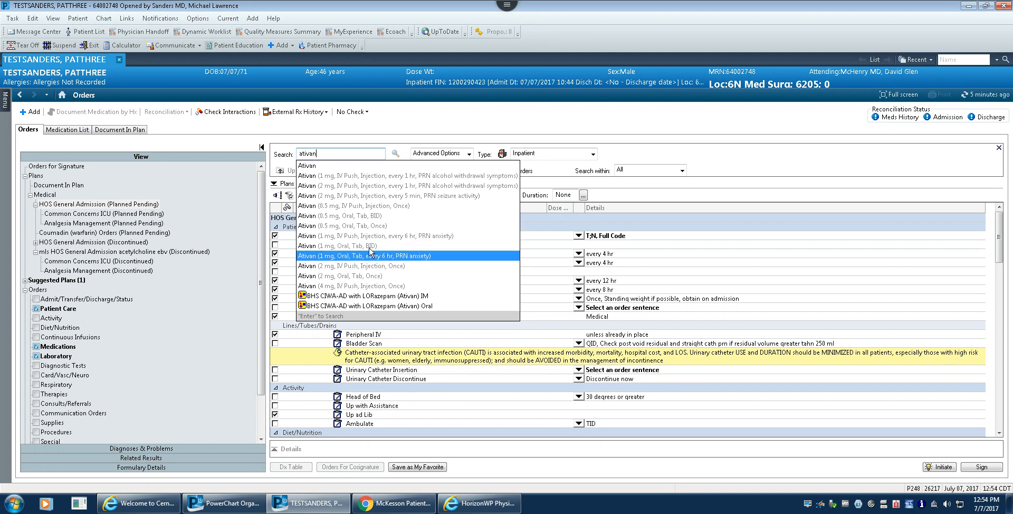
{"action": "left_click", "coordinate": [382, 236]}
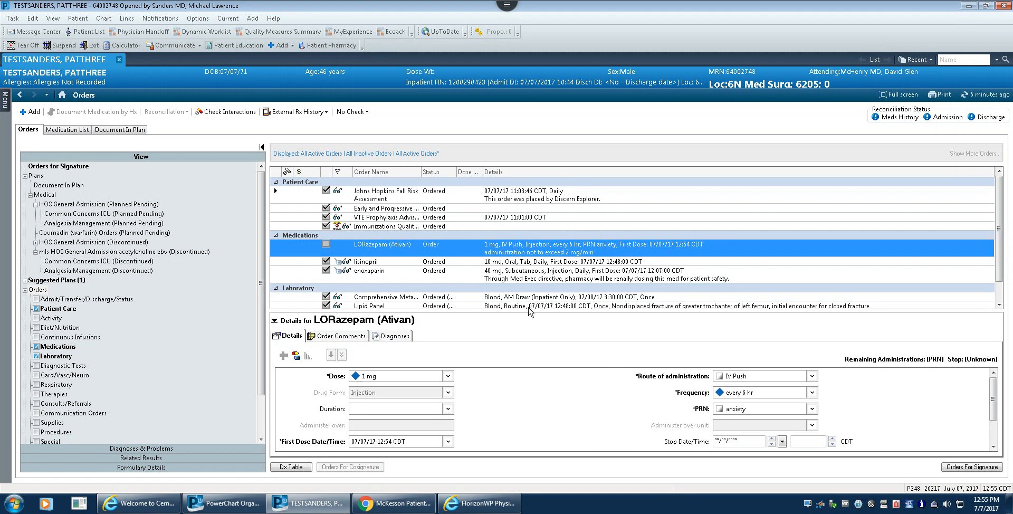
{"action": "right_click", "coordinate": [408, 249]}
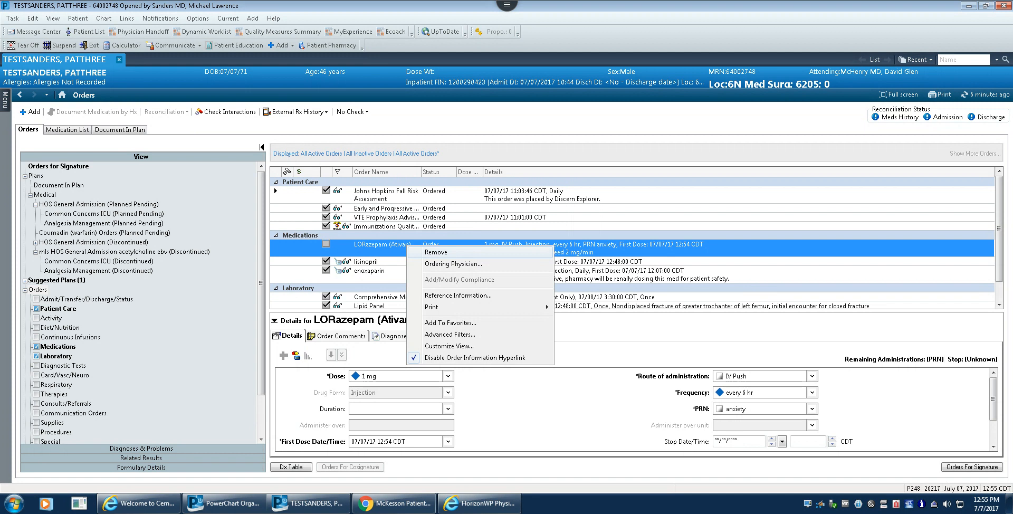
{"action": "left_click", "coordinate": [436, 252]}
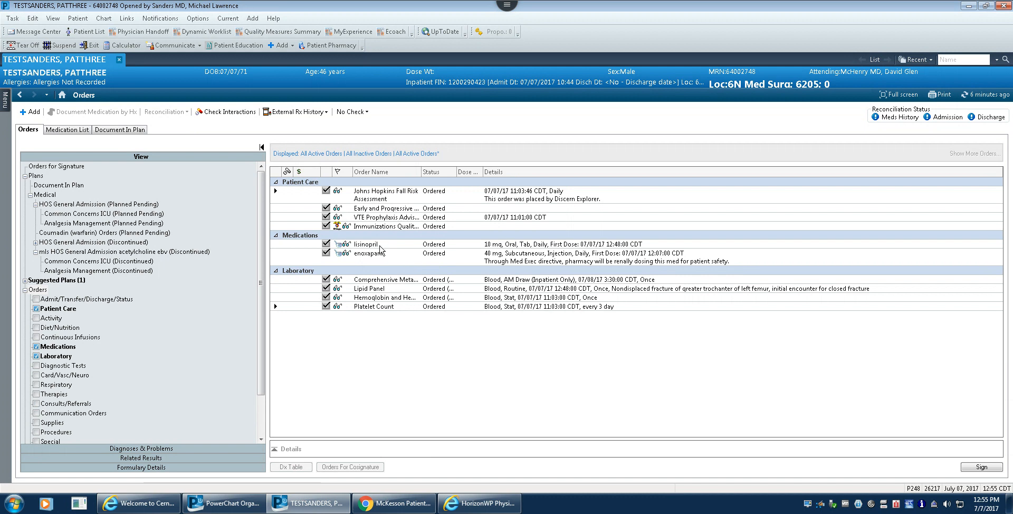
- View the Common Concerns ICU and Analgesia Management subplans and return to the planned HOS General Admission
{"action": "left_click", "coordinate": [95, 204]}
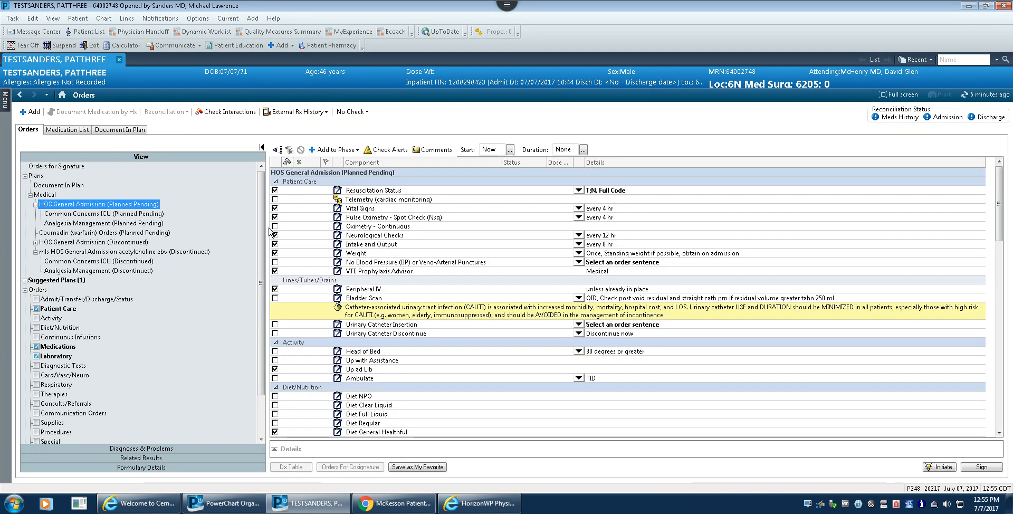
{"action": "left_click", "coordinate": [93, 215]}
{"action": "left_click", "coordinate": [104, 224]}
{"action": "left_click", "coordinate": [106, 214]}
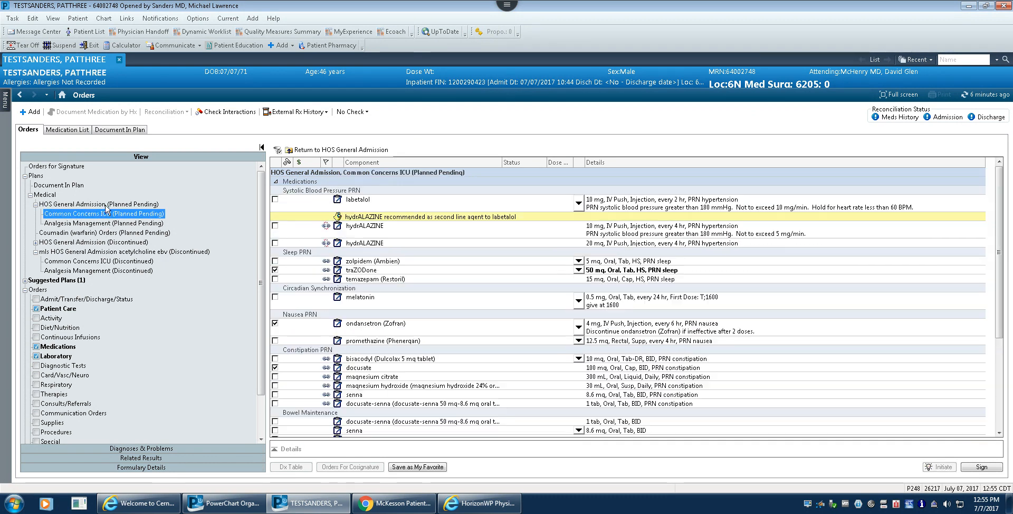
{"action": "left_click", "coordinate": [103, 204]}
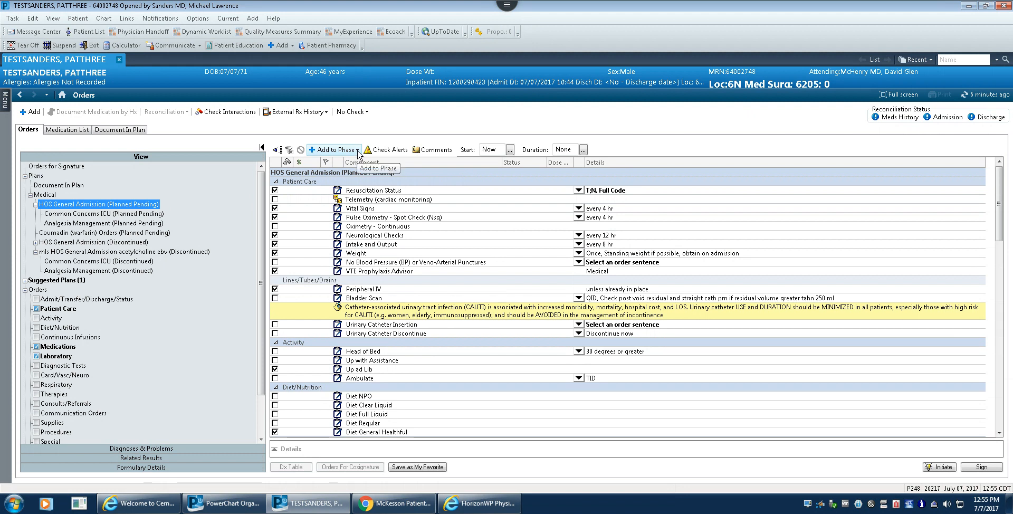
- Add Ativan 1 mg, IV Push, Injection, every 6 hr, PRN anxiety to the HOS General Admission phase and collapse its details
{"action": "left_click", "coordinate": [358, 151]}
{"action": "left_click", "coordinate": [357, 152]}
{"action": "left_click", "coordinate": [352, 153]}
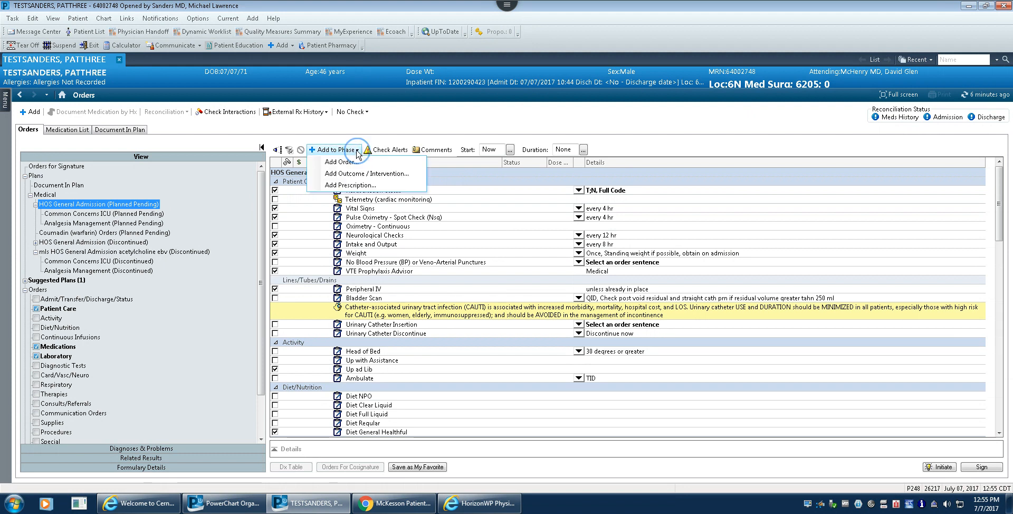
{"action": "left_click", "coordinate": [343, 162]}
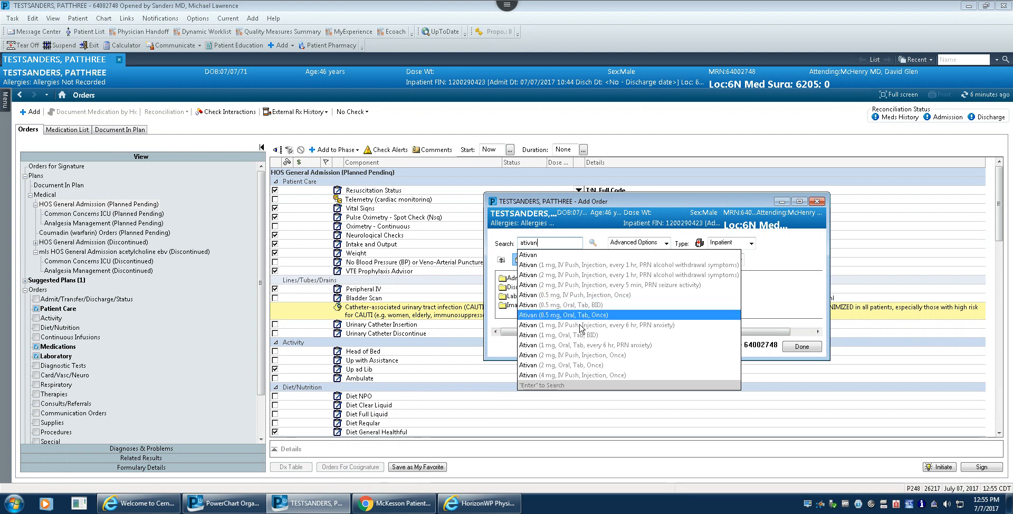
{"action": "left_click", "coordinate": [599, 326]}
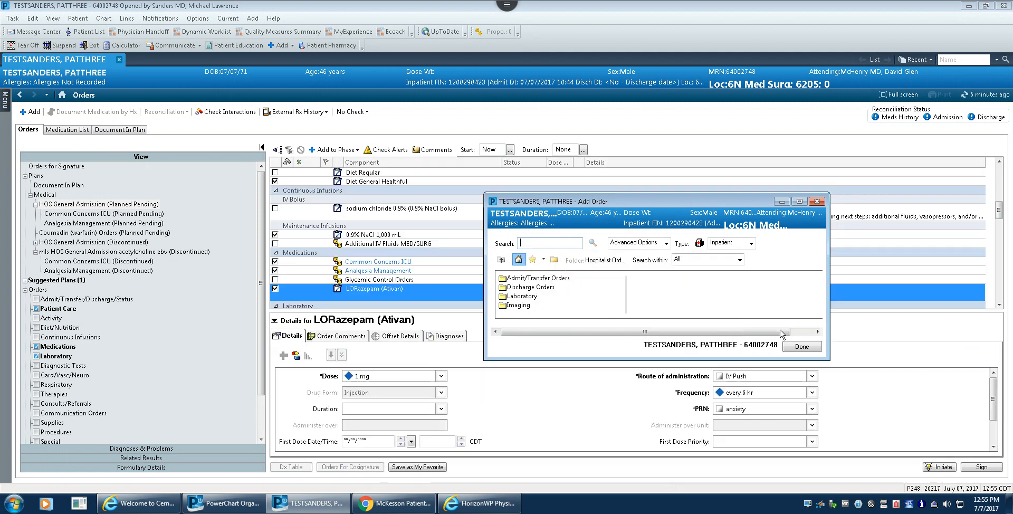
{"action": "left_click", "coordinate": [802, 346]}
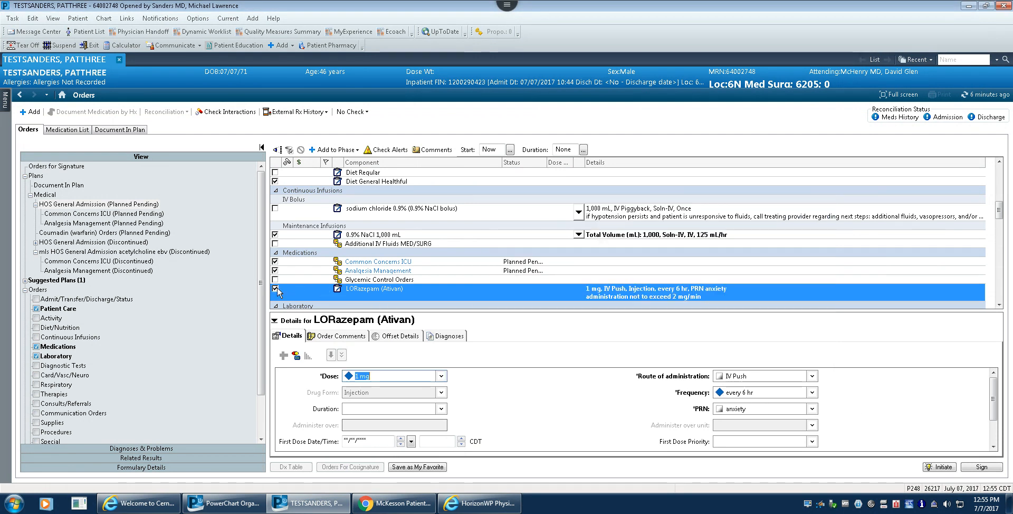
{"action": "left_click", "coordinate": [274, 320]}
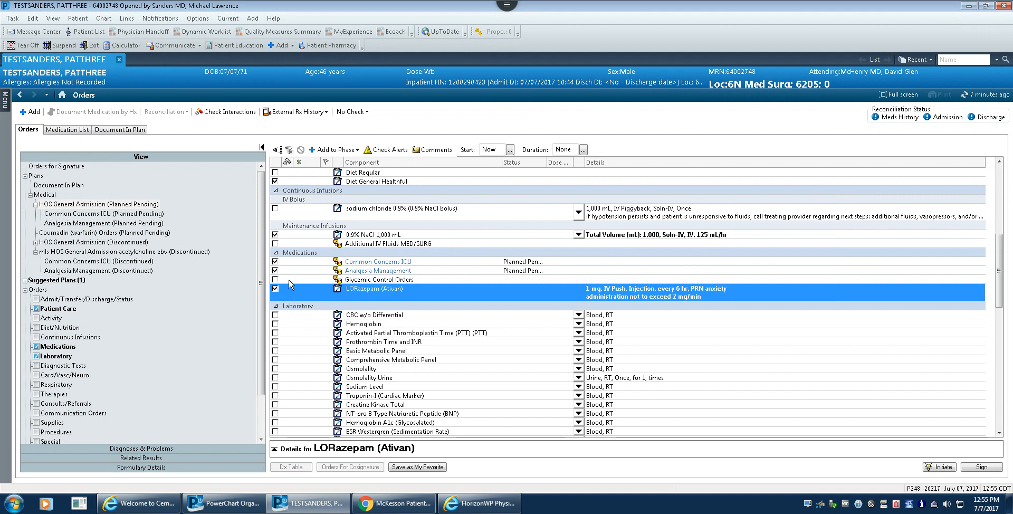
{"action": "left_click", "coordinate": [351, 150]}
{"action": "left_click", "coordinate": [351, 151]}
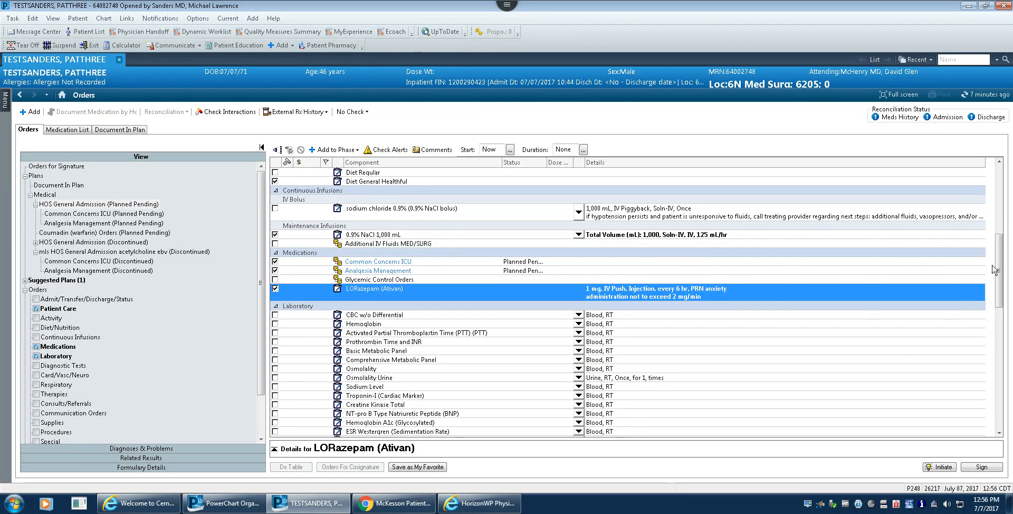
- Save the customized HOS General Admission plan as a favorite named "mls HOS General Admission version 2"
{"action": "left_click_drag", "start_coordinate": [996, 269], "coordinate": [1002, 183]}
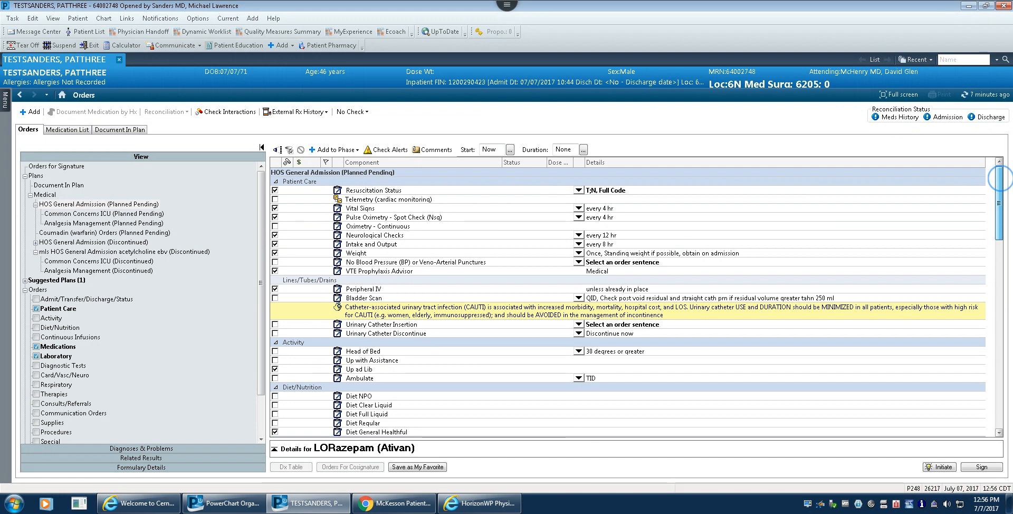
{"action": "left_click_drag", "start_coordinate": [1000, 180], "coordinate": [1001, 424]}
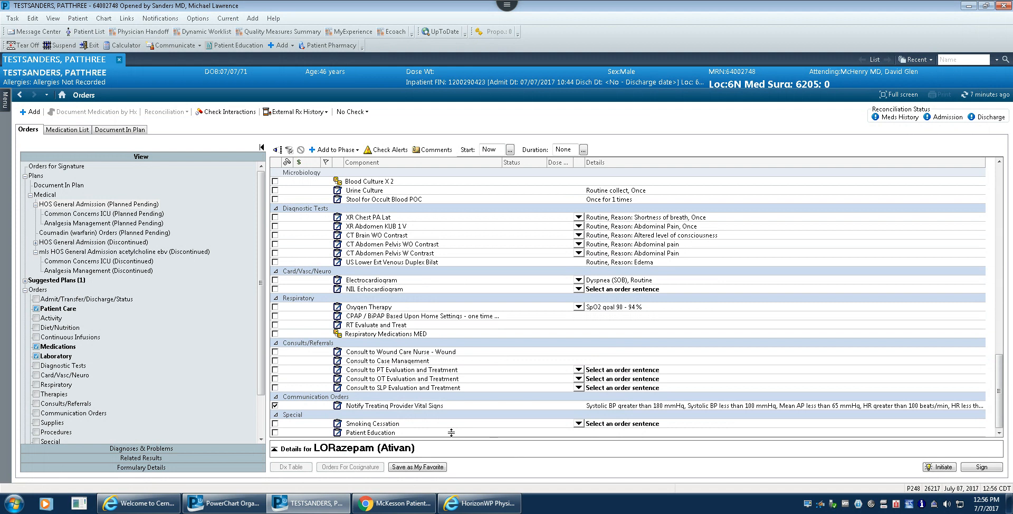
{"action": "left_click", "coordinate": [418, 468]}
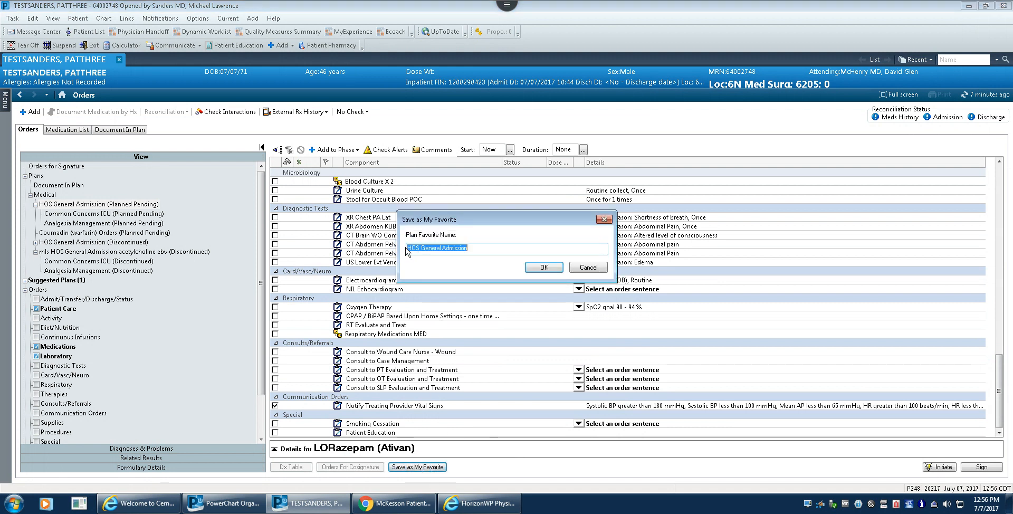
{"action": "left_click", "coordinate": [408, 247]}
{"action": "type", "text": "mls"}
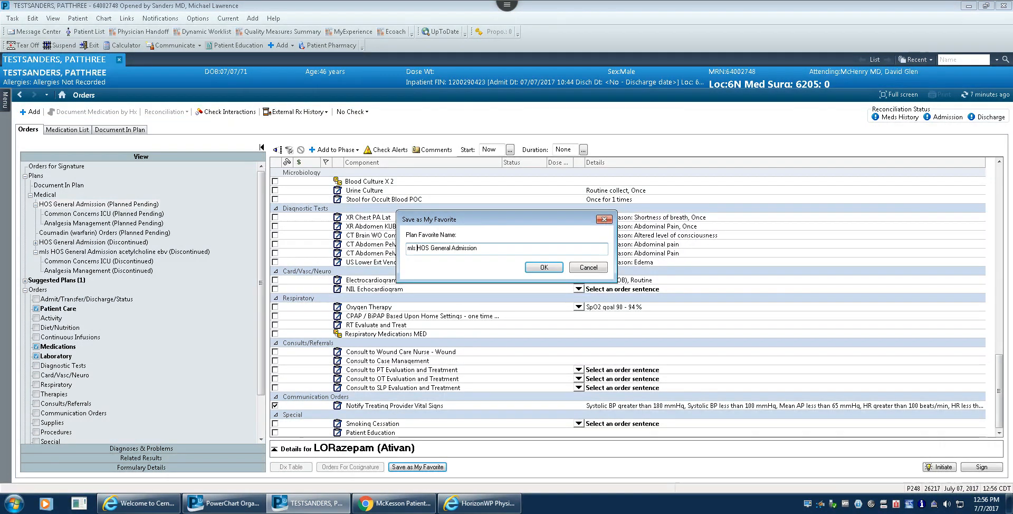
{"action": "left_click", "coordinate": [486, 248]}
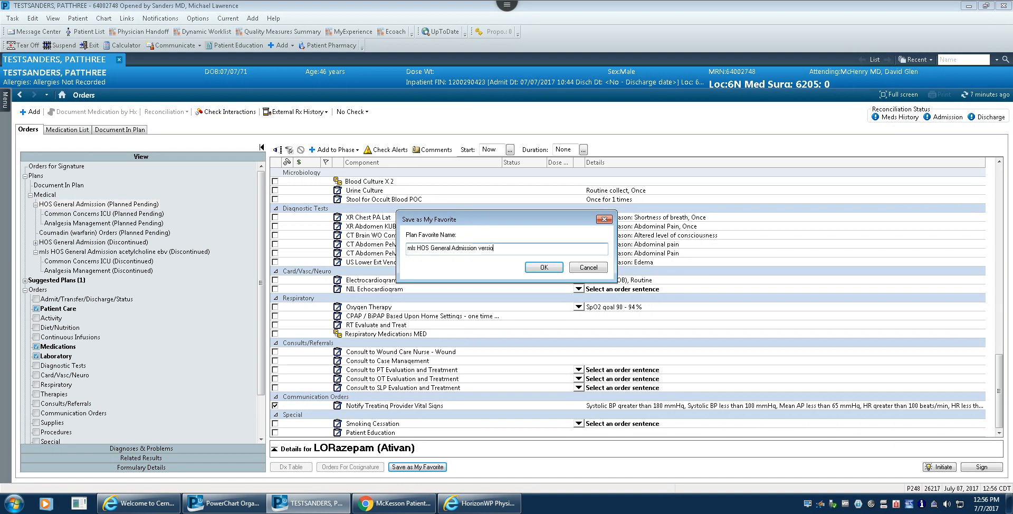
{"action": "left_click", "coordinate": [545, 268]}
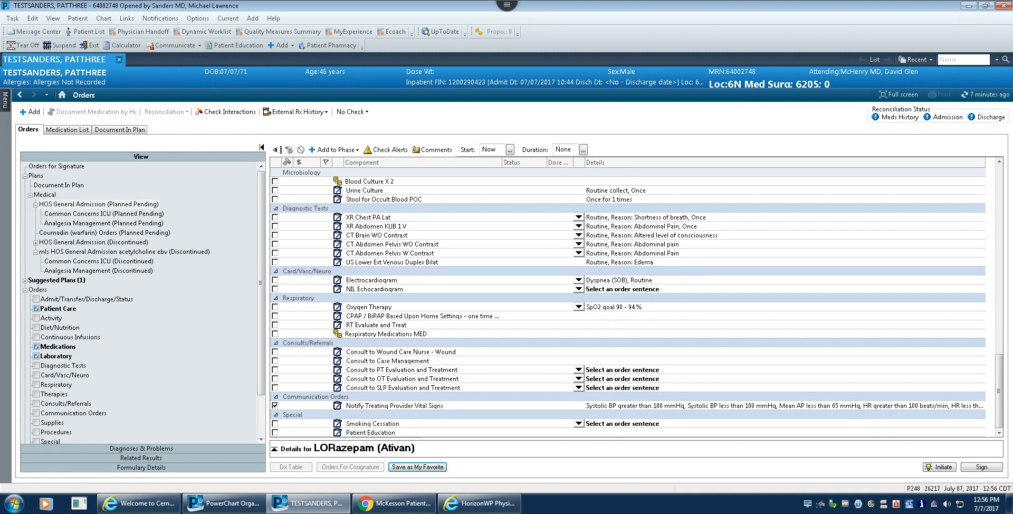
- Remove the planned HOS General Admission from the patient's plans and go back to the Internal Medicine View
{"action": "right_click", "coordinate": [135, 206]}
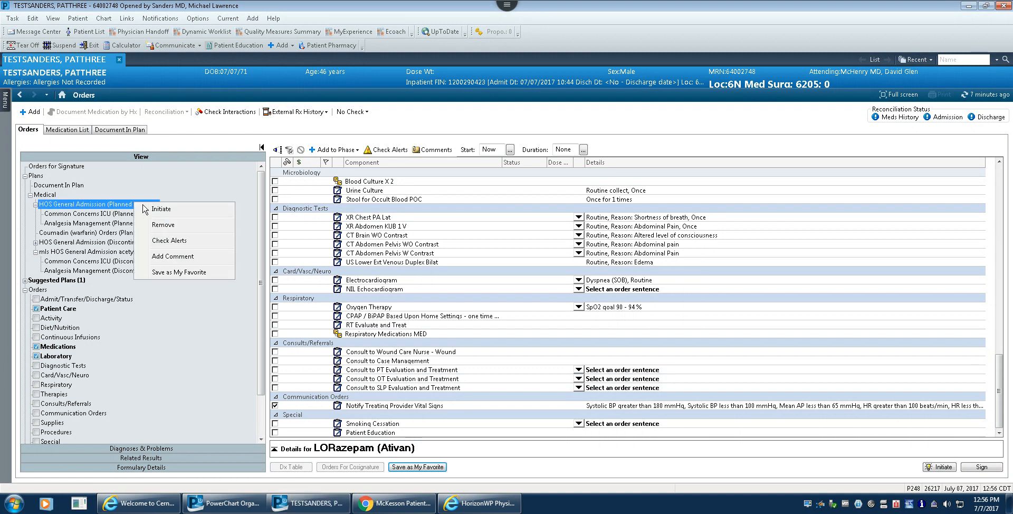
{"action": "left_click", "coordinate": [178, 224]}
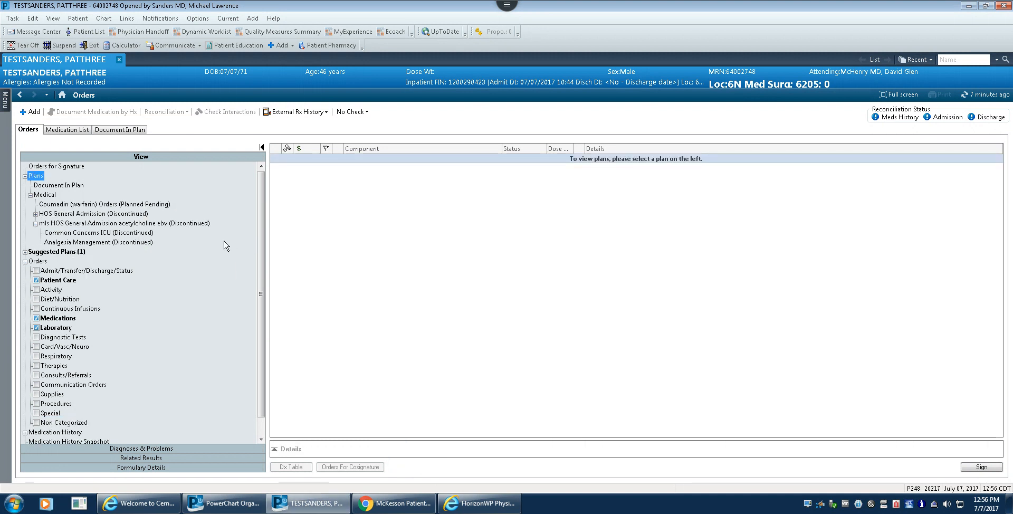
{"action": "left_click", "coordinate": [62, 94]}
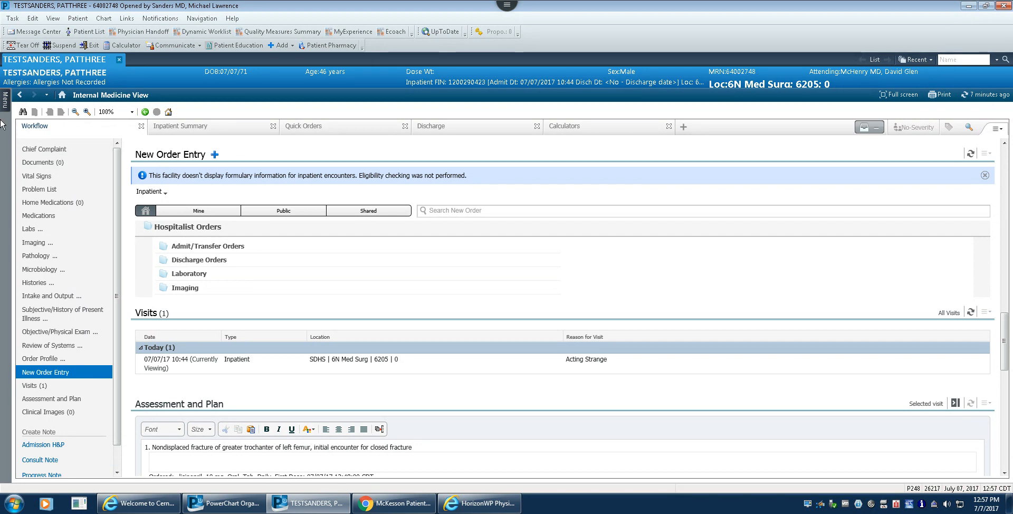
- Start adding orders and add the "mls HOS General Admission version 2" plan from My Favorite Plans
{"action": "mouse_move", "coordinate": [6, 100]}
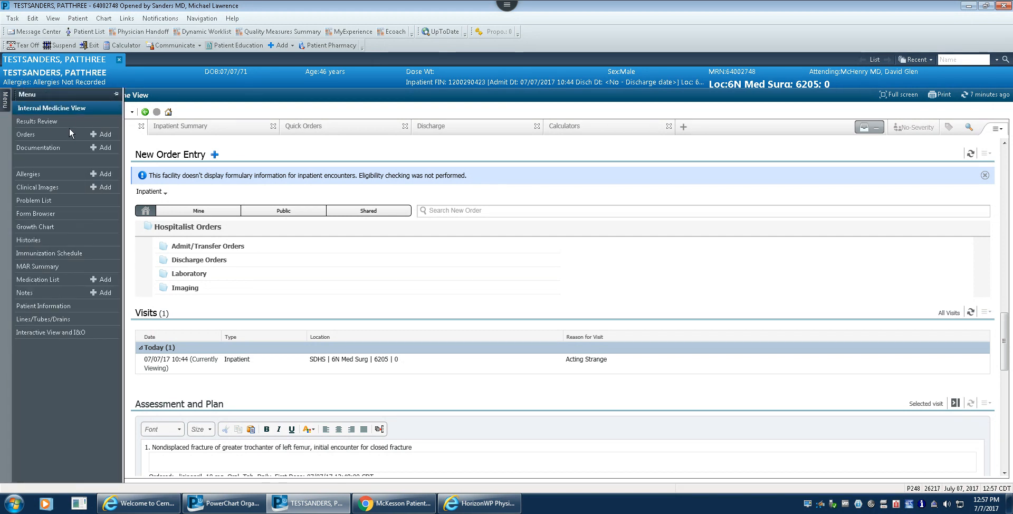
{"action": "left_click", "coordinate": [96, 134]}
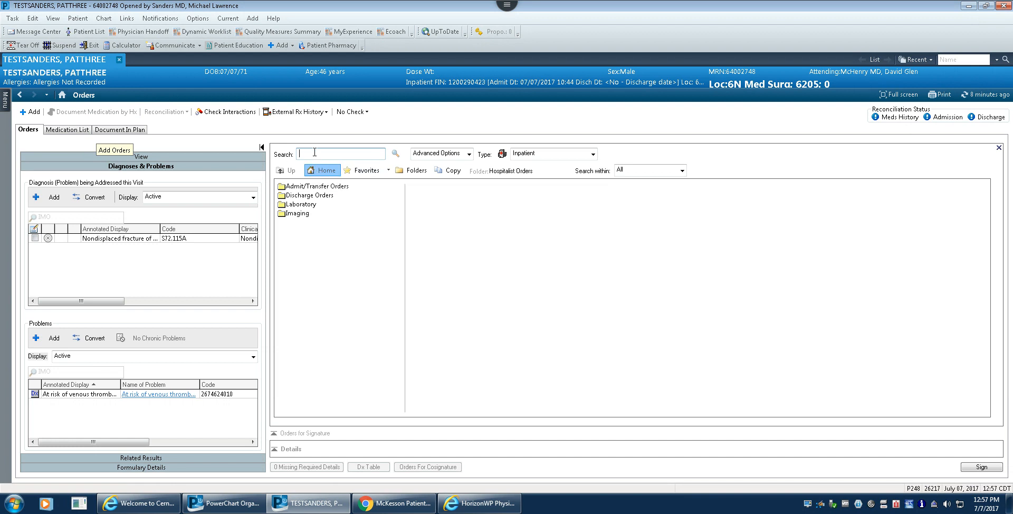
{"action": "type", "text": "hos"}
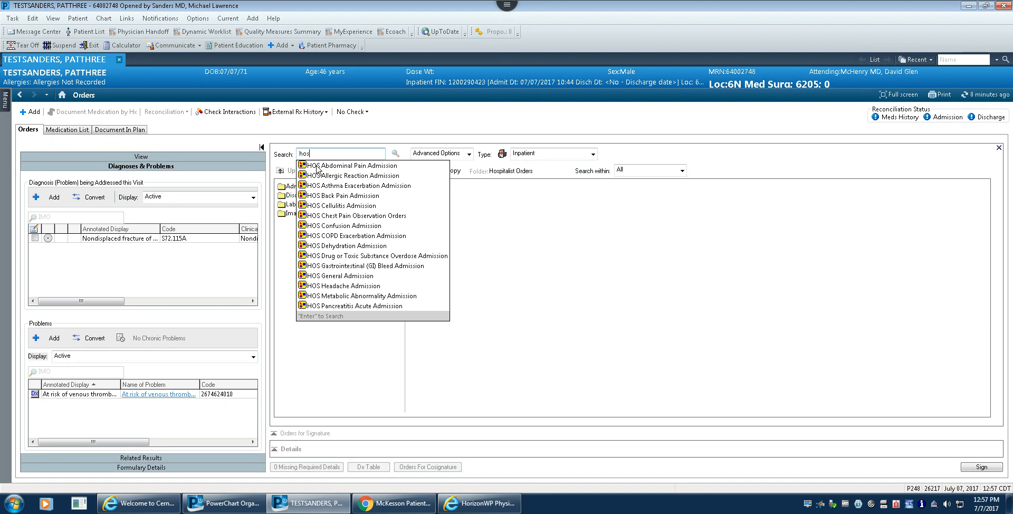
{"action": "left_click", "coordinate": [382, 136]}
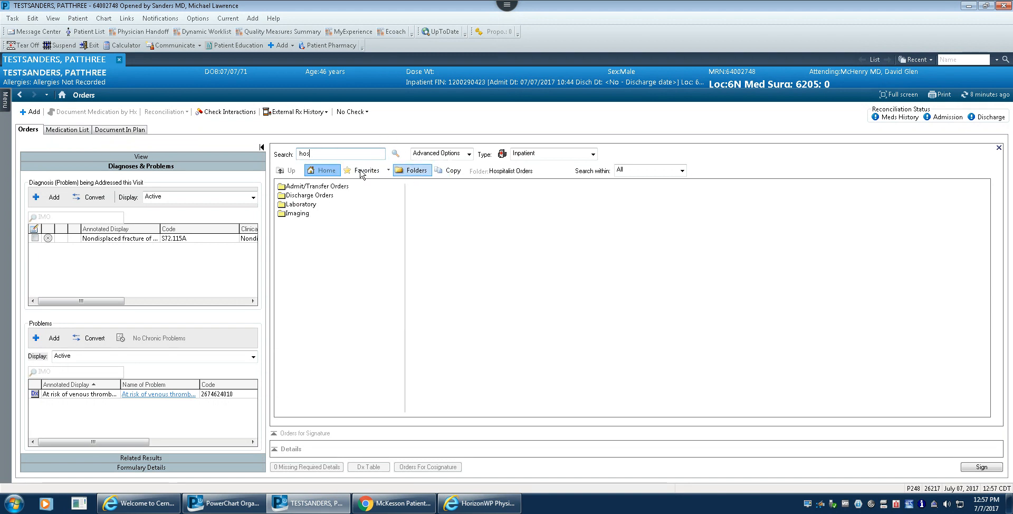
{"action": "left_click", "coordinate": [362, 171]}
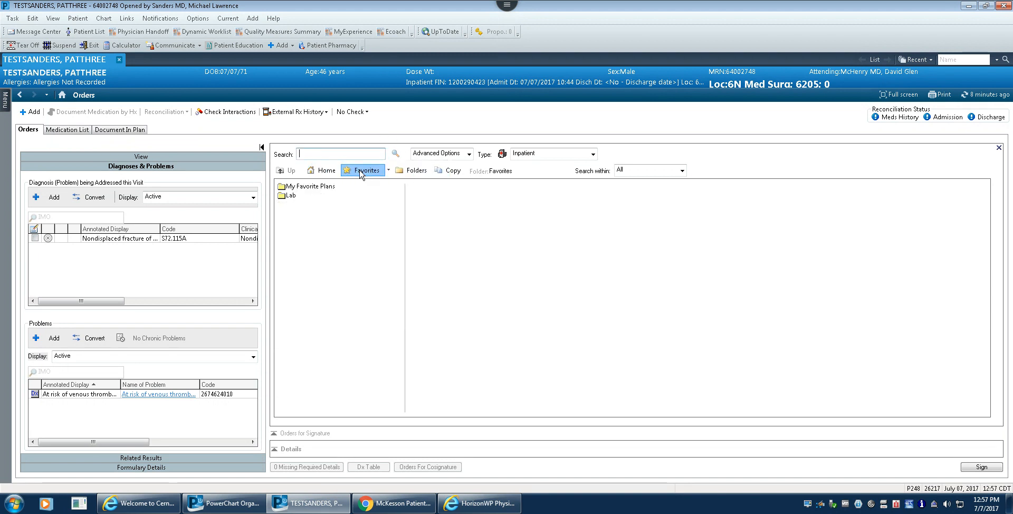
{"action": "double_click", "coordinate": [308, 188]}
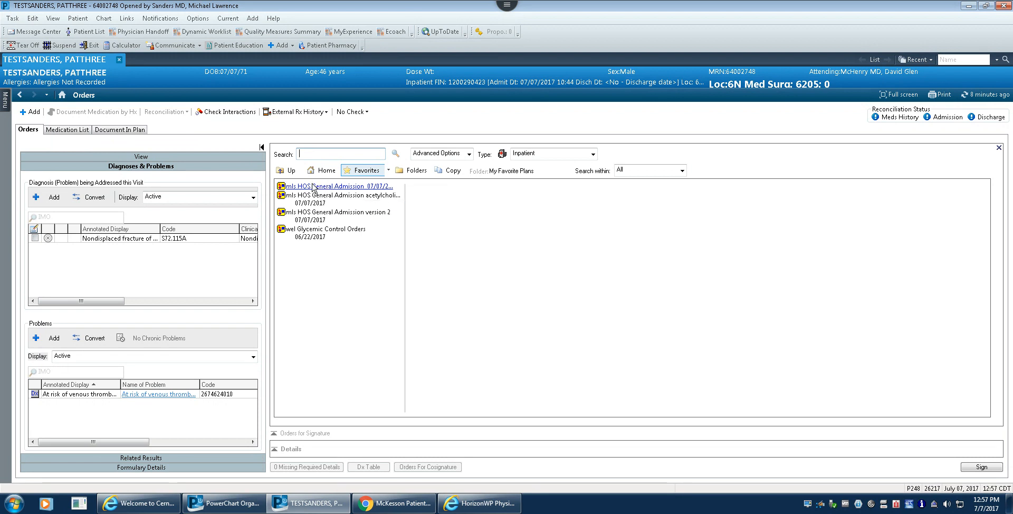
{"action": "left_click", "coordinate": [310, 214]}
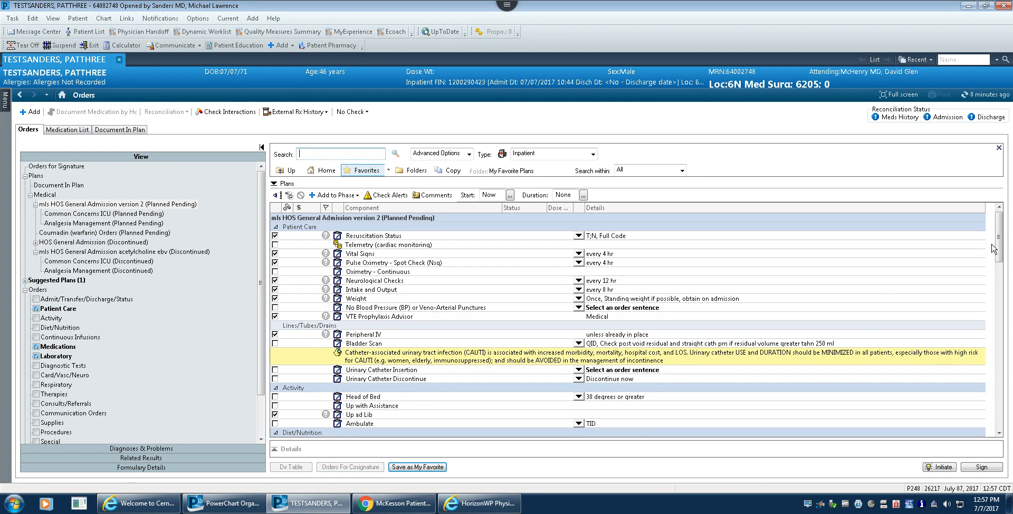
- Review the added mls HOS General Admission version 2 plan, including its Common Concerns ICU subphase, and return to the main plan
{"action": "left_click_drag", "start_coordinate": [996, 243], "coordinate": [996, 278]}
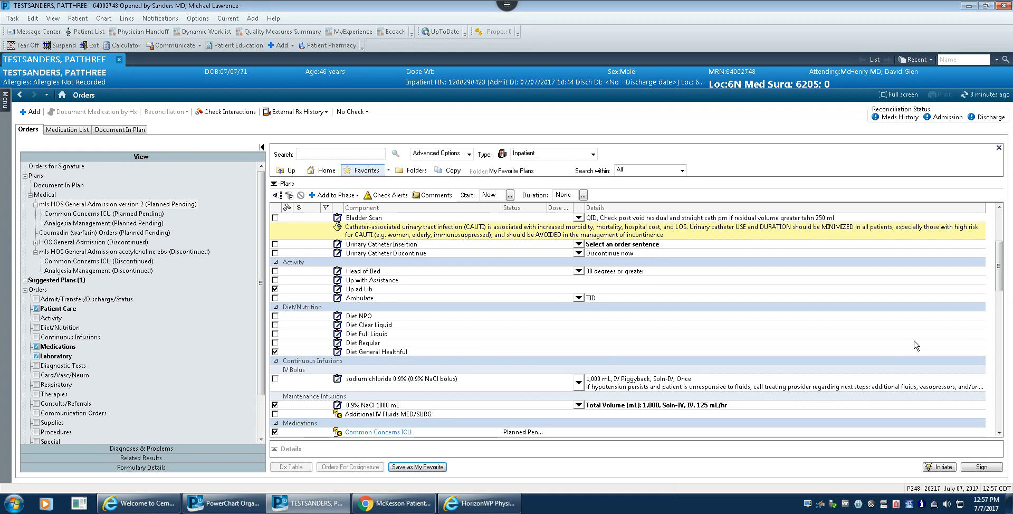
{"action": "left_click_drag", "start_coordinate": [1001, 277], "coordinate": [1002, 321]}
{"action": "left_click", "coordinate": [376, 227]}
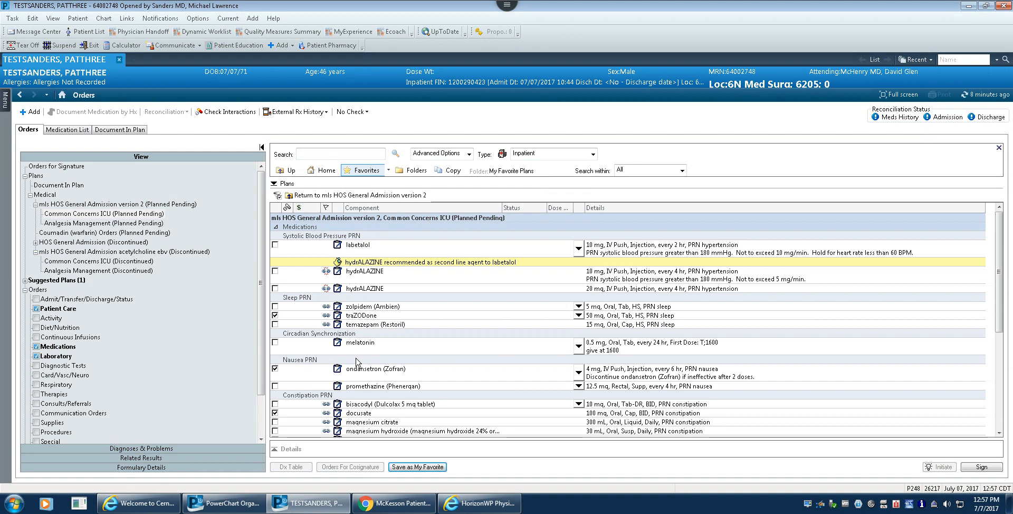
{"action": "left_click_drag", "start_coordinate": [998, 271], "coordinate": [989, 233]}
{"action": "left_click", "coordinate": [319, 196]}
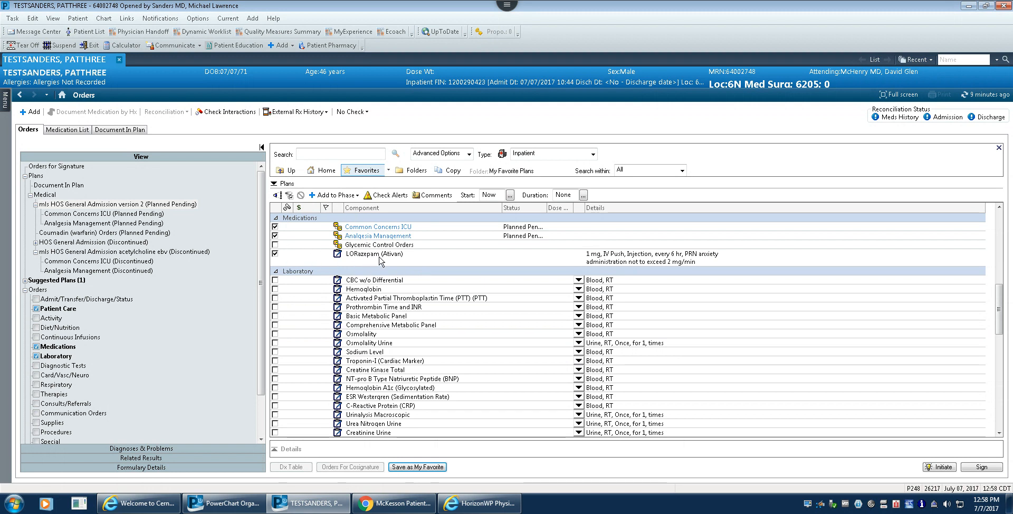
- Look at the Add to Phase options and browse the plans saved in My Favorite Plans
{"action": "left_click", "coordinate": [358, 195]}
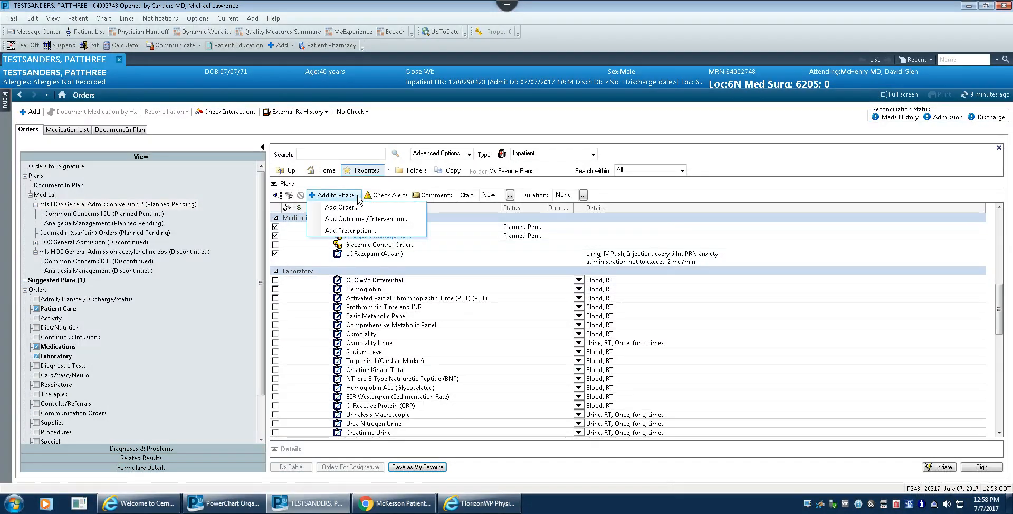
{"action": "left_click", "coordinate": [358, 196]}
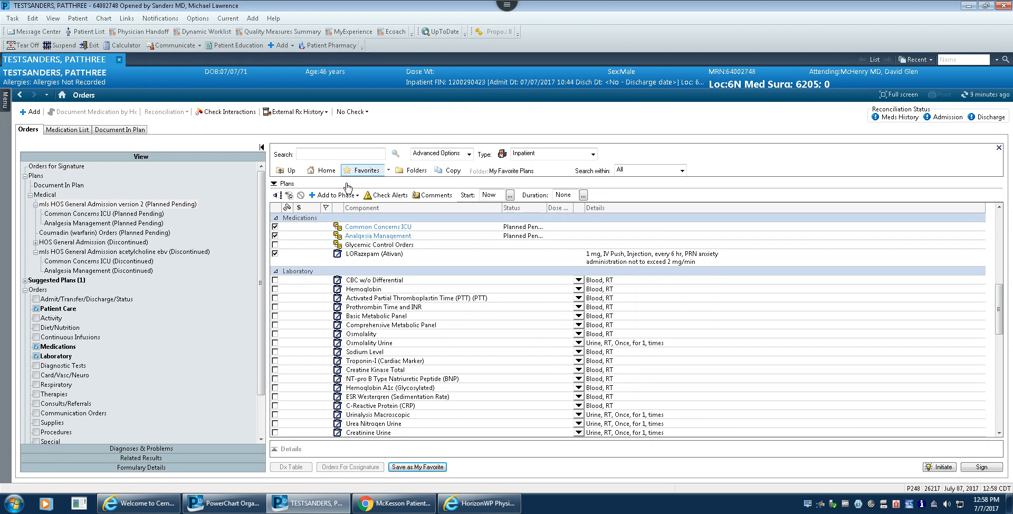
{"action": "left_click", "coordinate": [373, 174]}
{"action": "double_click", "coordinate": [314, 186]}
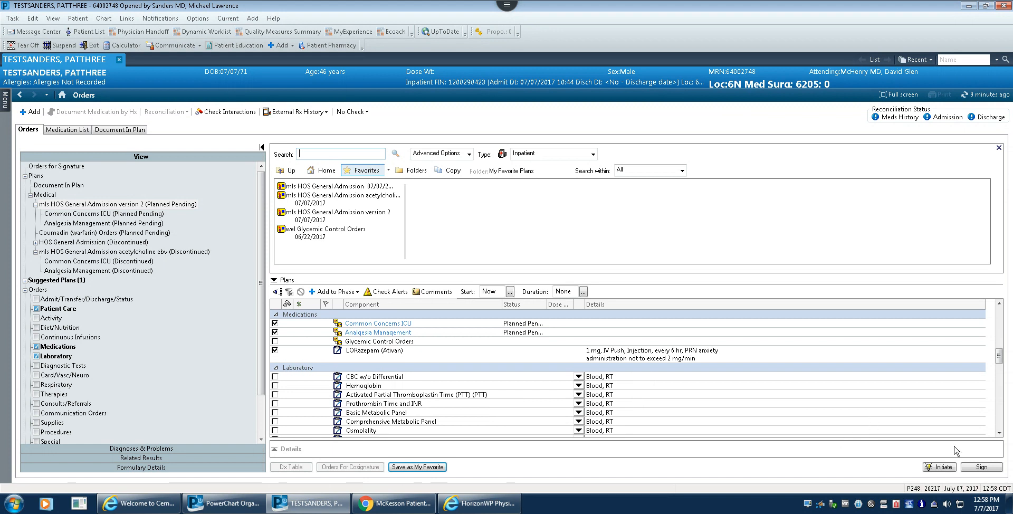
- Sign the planned orders, cancel out of the VTE Prophylaxis Advisor, and refresh the orders view
{"action": "left_click", "coordinate": [984, 468]}
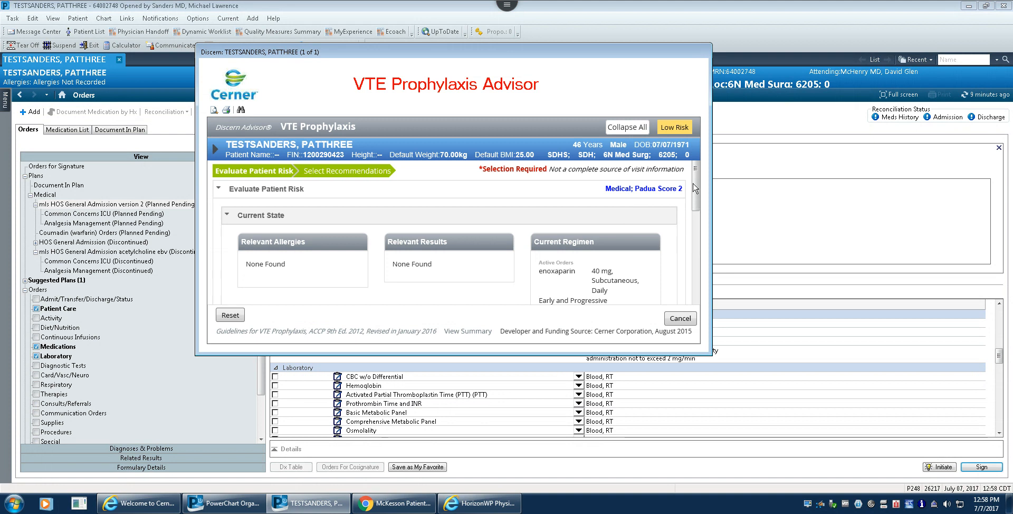
{"action": "left_click_drag", "start_coordinate": [695, 199], "coordinate": [667, 335]}
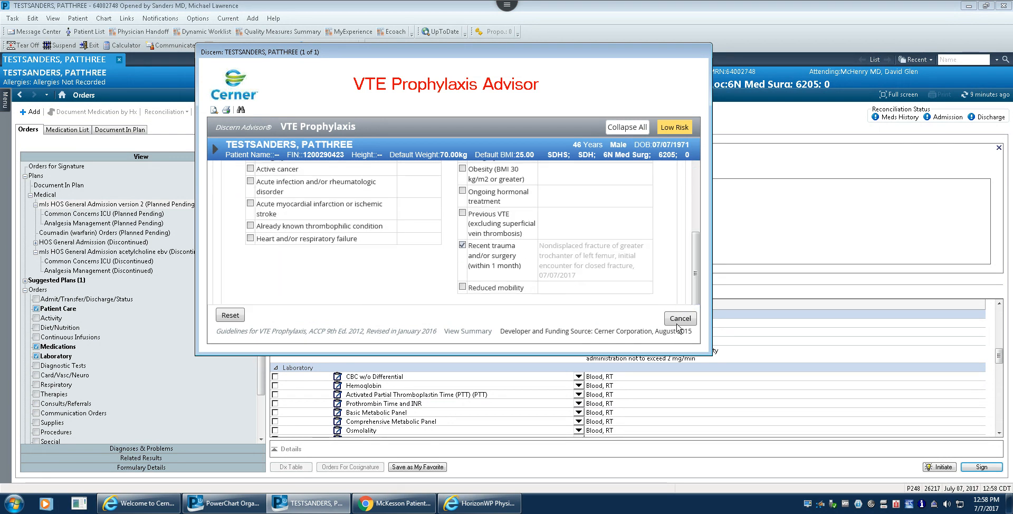
{"action": "left_click", "coordinate": [679, 320]}
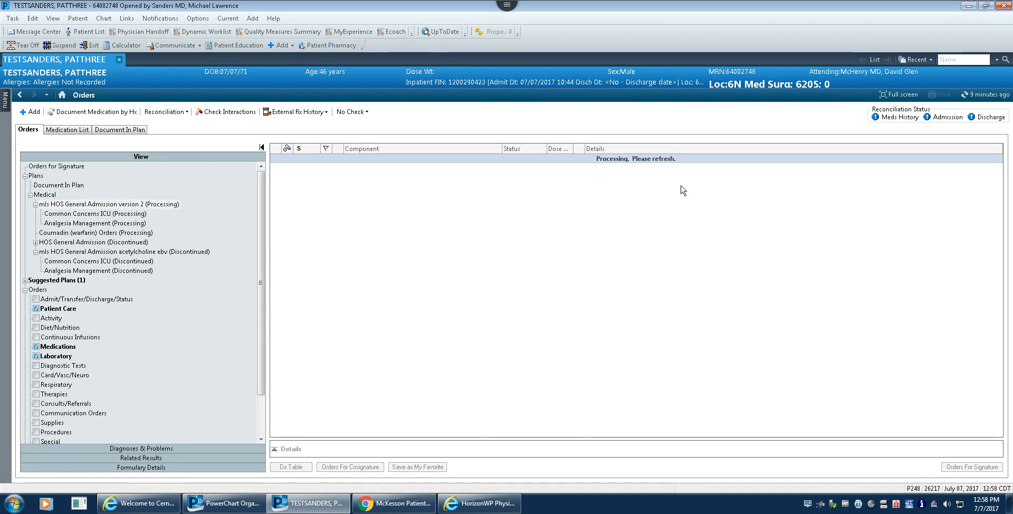
{"action": "left_click", "coordinate": [986, 98]}
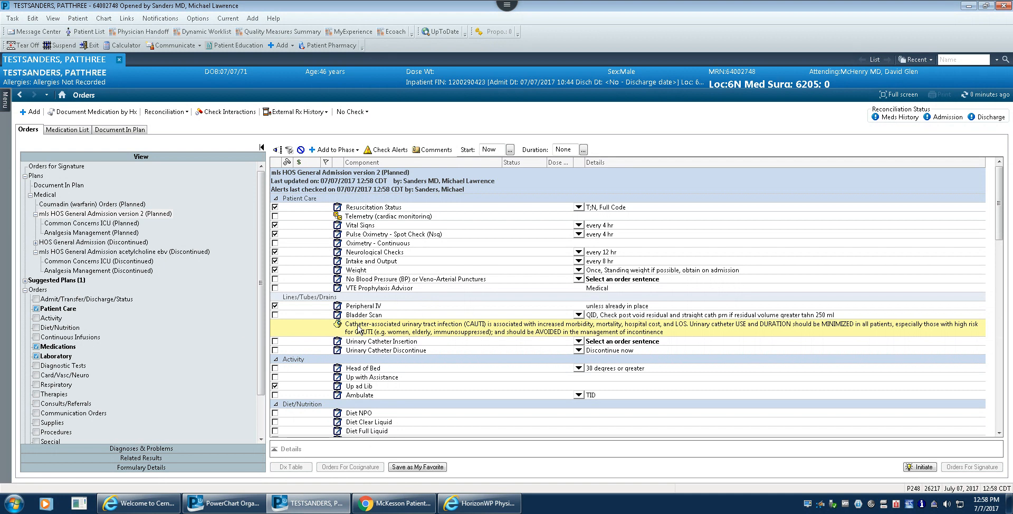
- Examine the patient's order list and the signed mls HOS General Admission version 2 plan under the Medical plans
{"action": "left_click", "coordinate": [34, 290]}
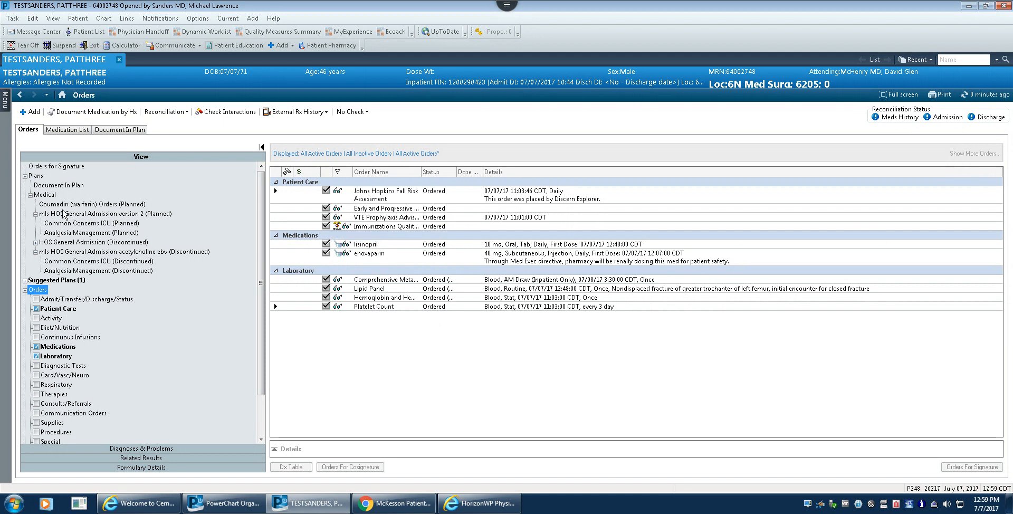
{"action": "left_click", "coordinate": [53, 195]}
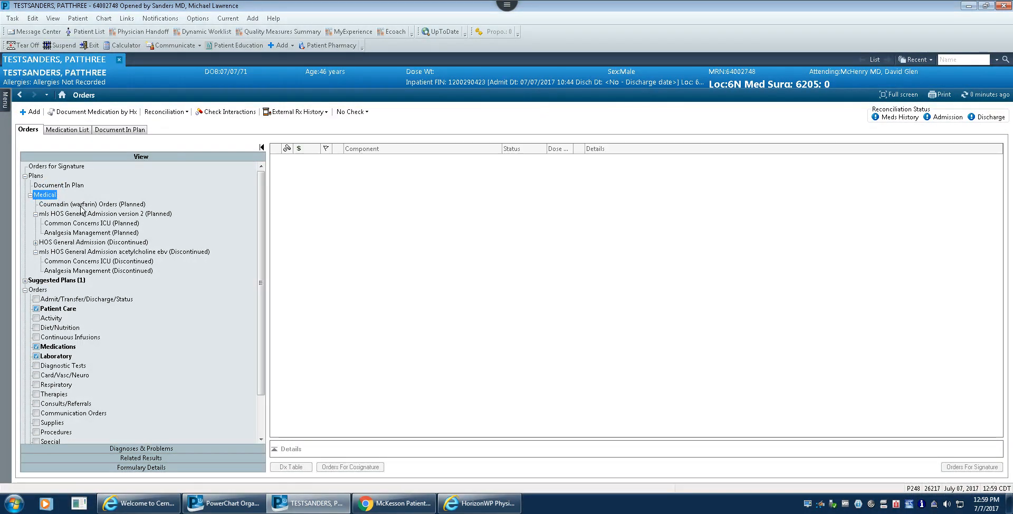
{"action": "left_click", "coordinate": [67, 214]}
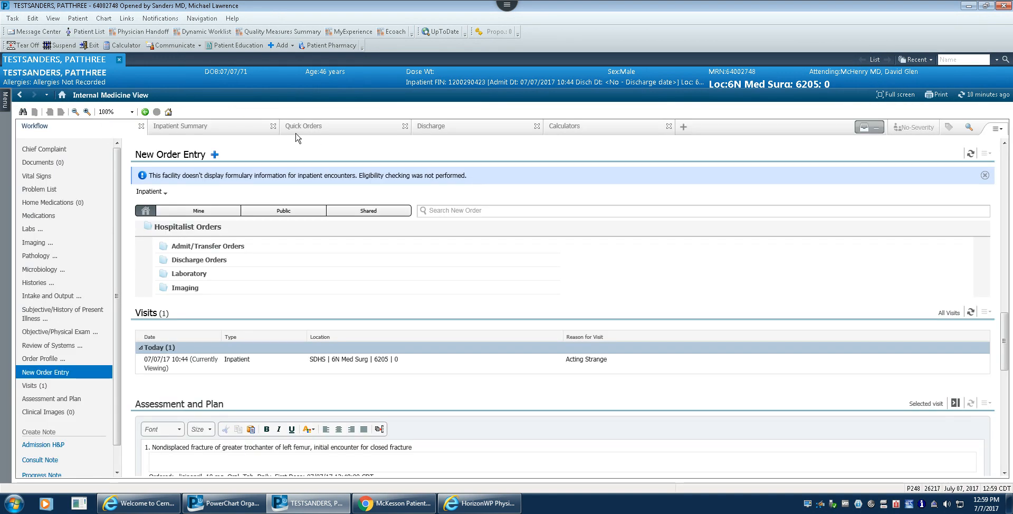
- Look at the New Order Entry search and the Quick Orders page, and return to the Workflow page
{"action": "left_click", "coordinate": [456, 212]}
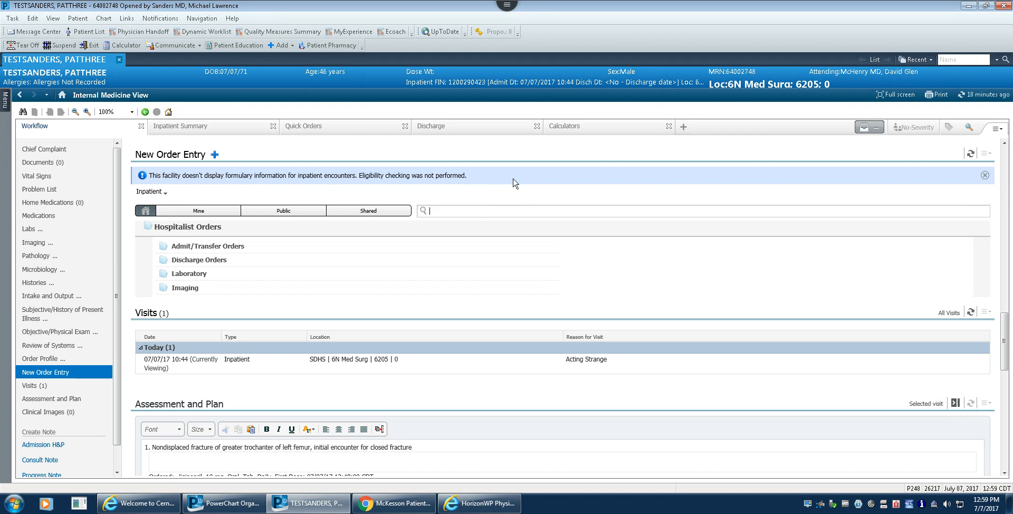
{"action": "left_click", "coordinate": [348, 134]}
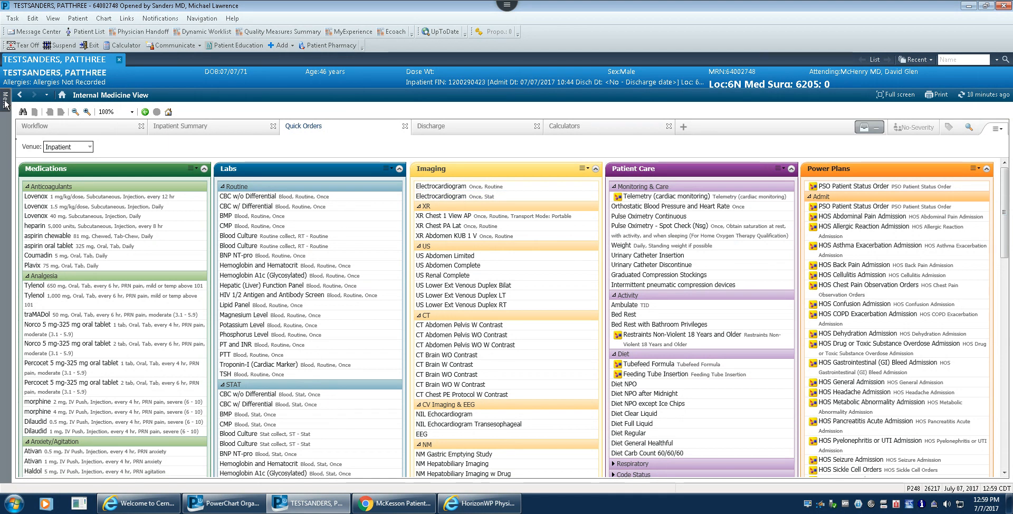
{"action": "mouse_move", "coordinate": [5, 103]}
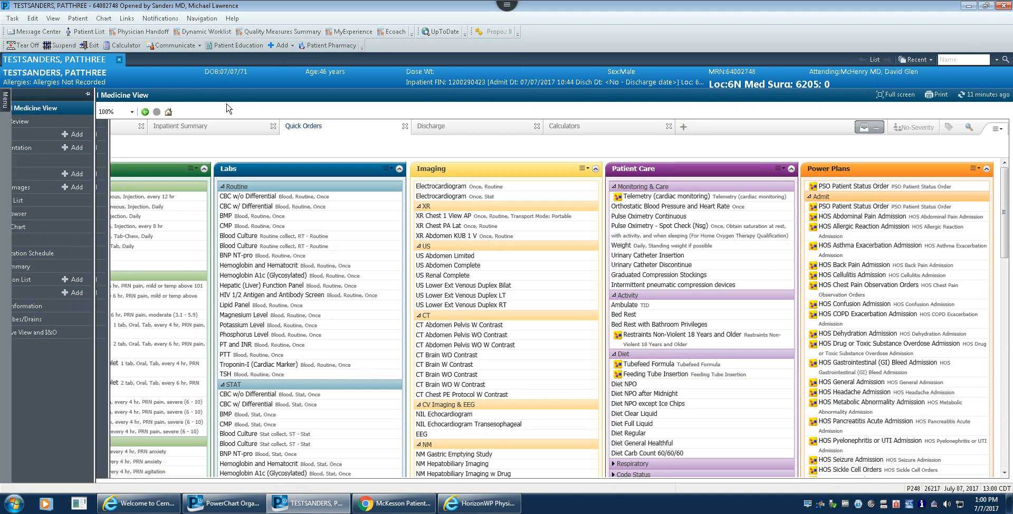
{"action": "left_click", "coordinate": [126, 130]}
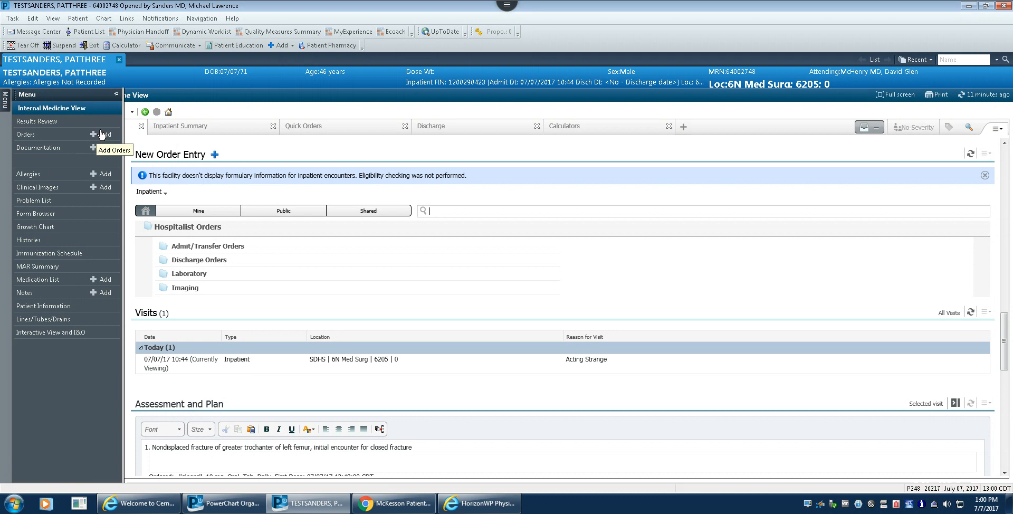
- Start adding orders for the patient and show the favorites folders
{"action": "left_click", "coordinate": [104, 135]}
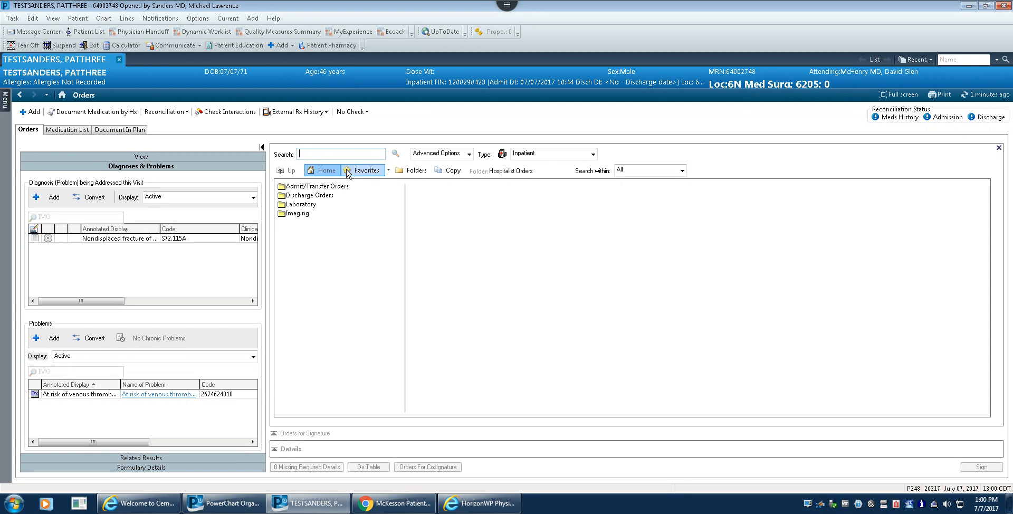
{"action": "left_click", "coordinate": [371, 171]}
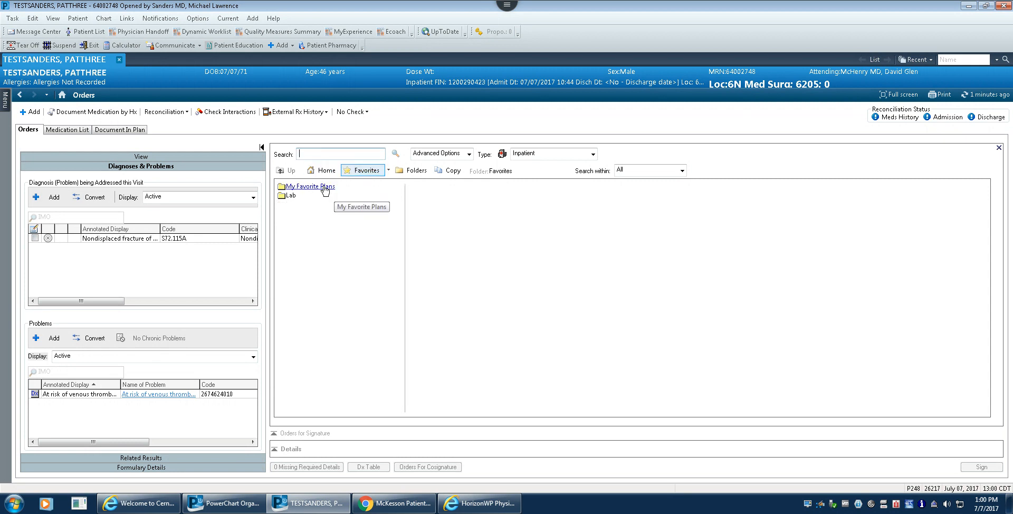